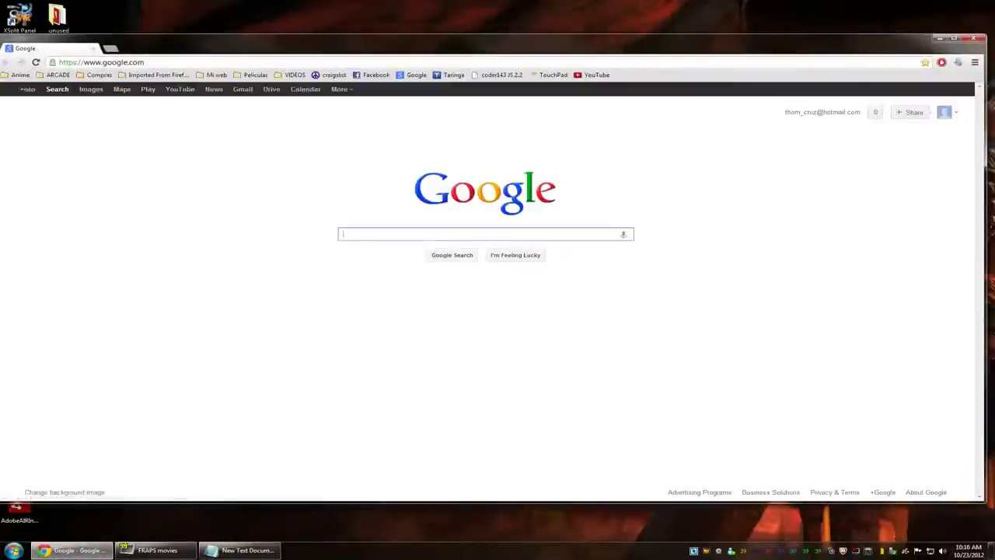
# - Search Google for "double dragon neogeo rom" and open the Emuparadise M.A.M.E. result for Double Dragon (Neo-Geo)
pyautogui.write('double dra')
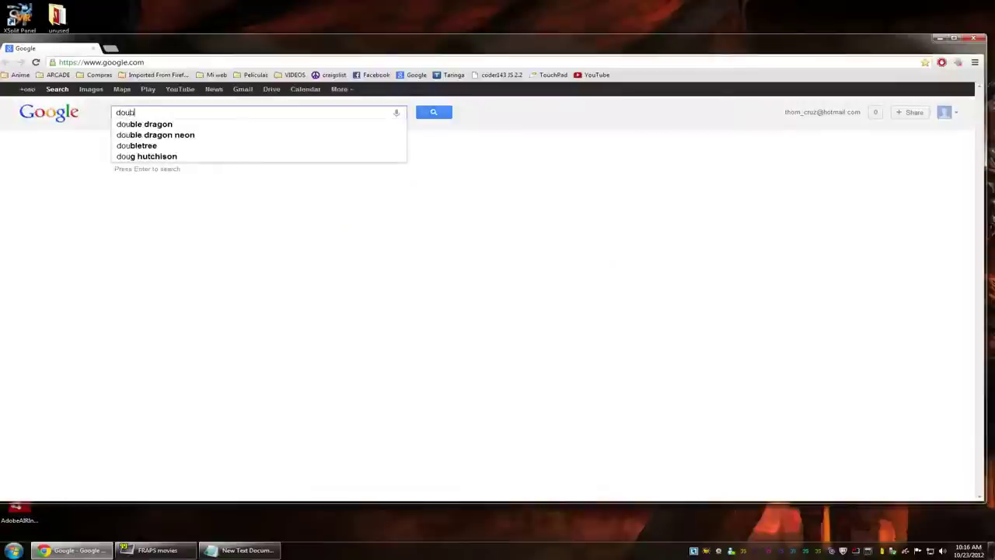
pyautogui.write('gon ')
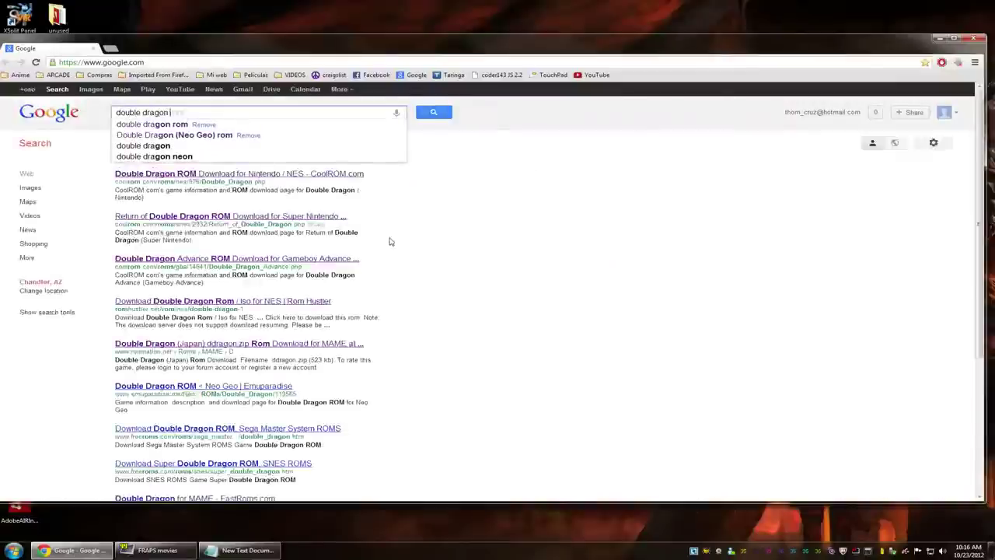
pyautogui.write('neogeo rom')
pyautogui.press('Return')
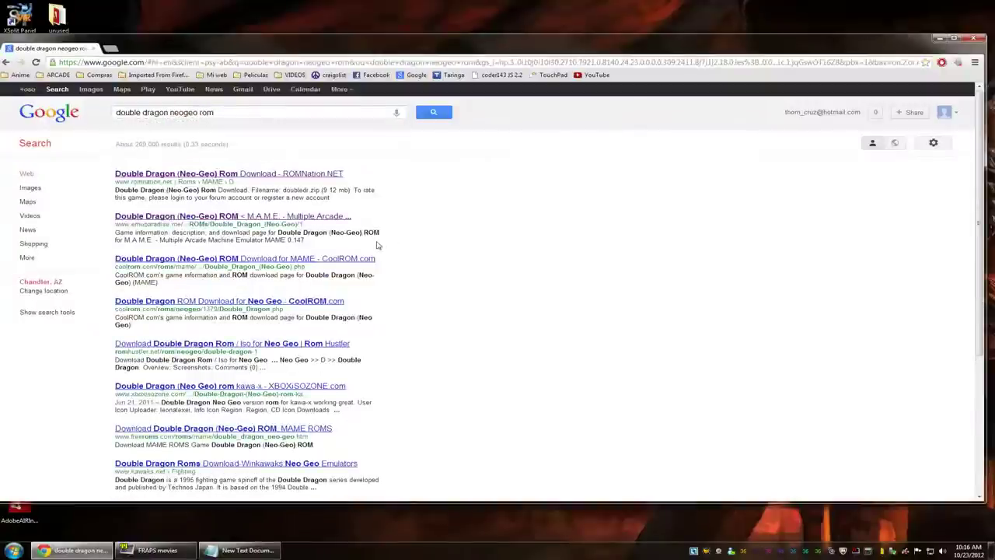
pyautogui.click(202, 216)
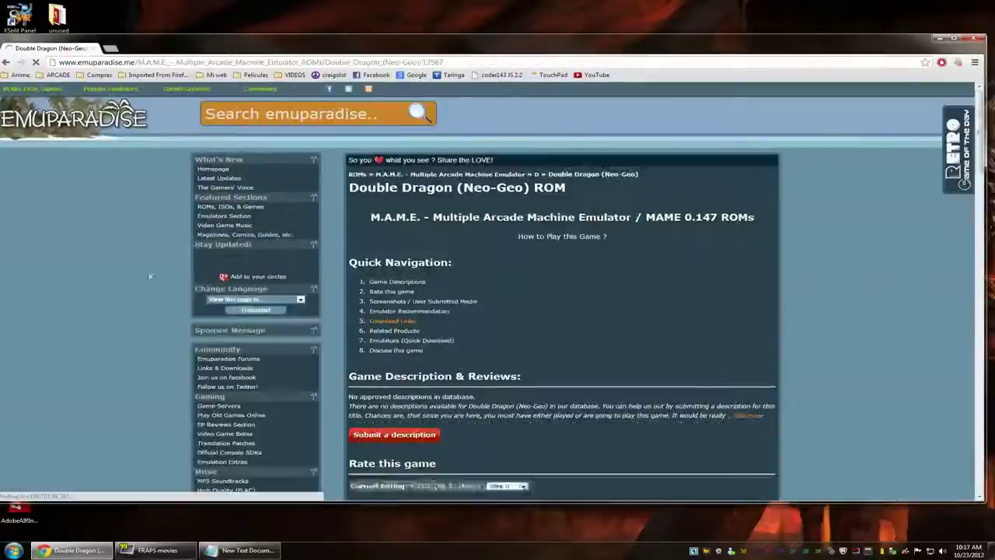
# - Download the Double Dragon (Neo-Geo) ROM, doubledr.zip, through the page's direct download link
pyautogui.scroll(-15, 553, 373)
pyautogui.scroll(-5, 553, 372)
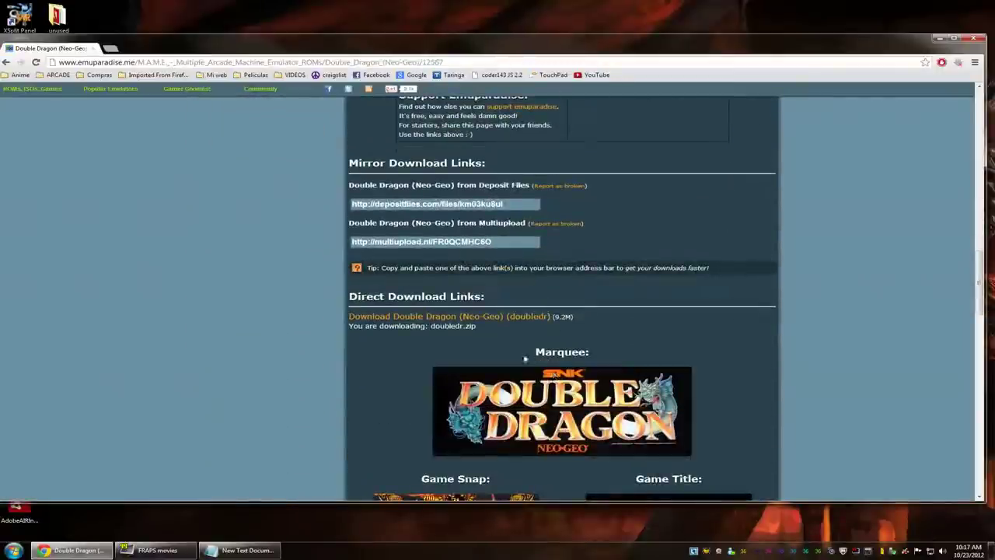
pyautogui.click(505, 319)
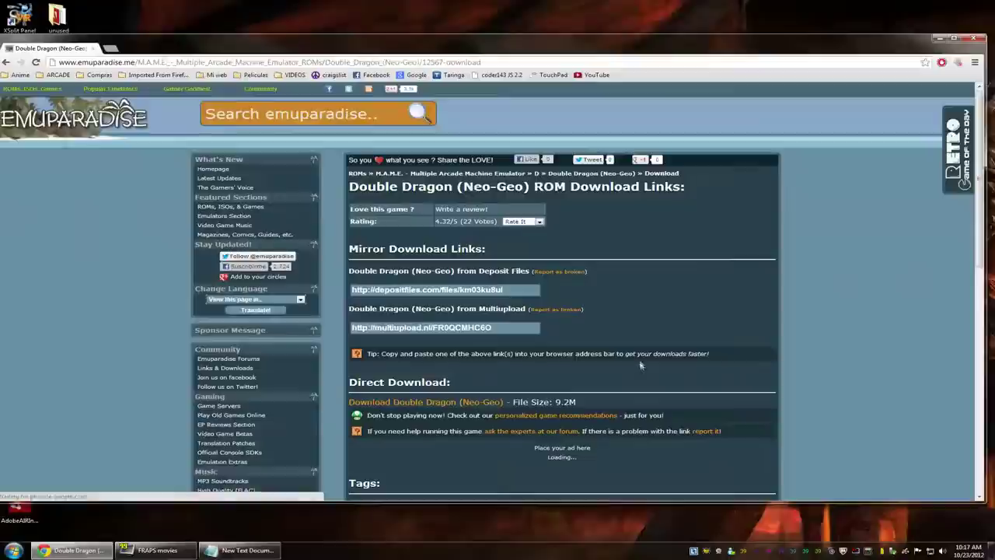
pyautogui.scroll(-2, 640, 366)
pyautogui.click(461, 217)
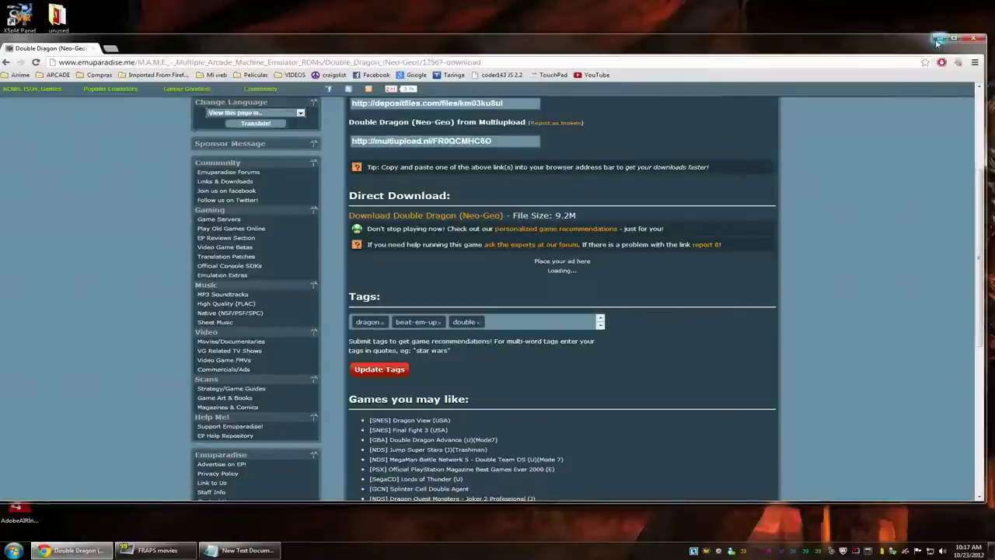
# - Open the roms folder inside the desktop's GGPO folder and move doubledr.zip from the desktop into it
pyautogui.press('super+d')
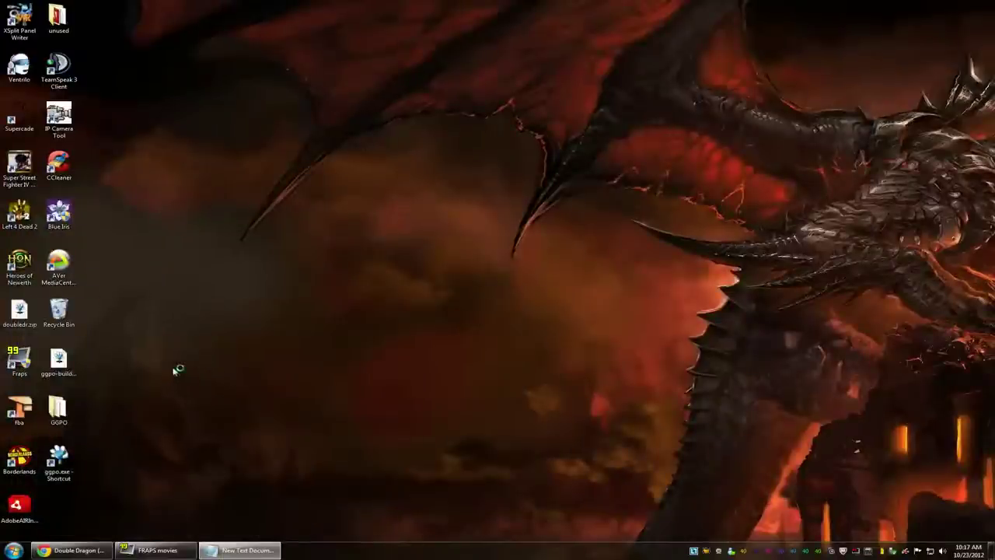
pyautogui.click(65, 413)
pyautogui.doubleClick(68, 415)
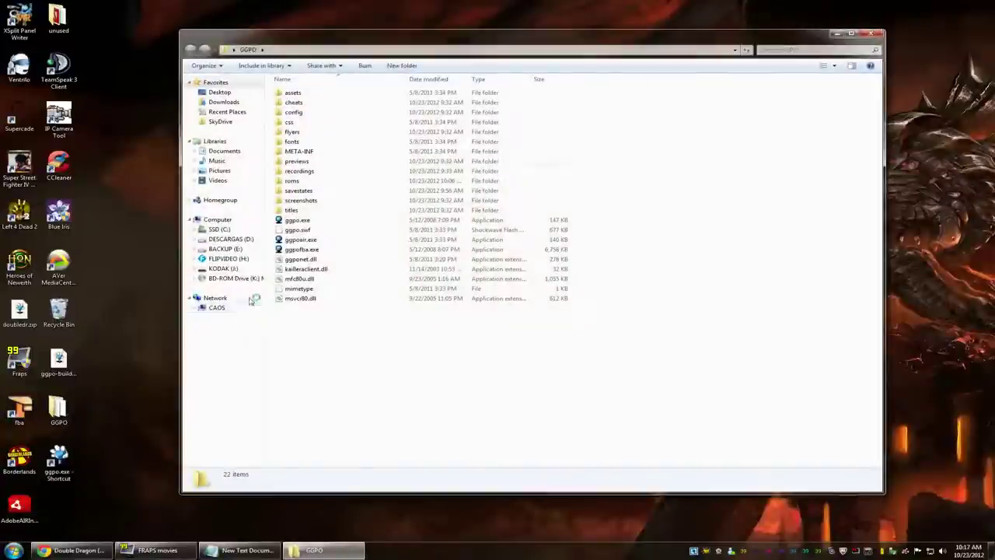
pyautogui.doubleClick(325, 184)
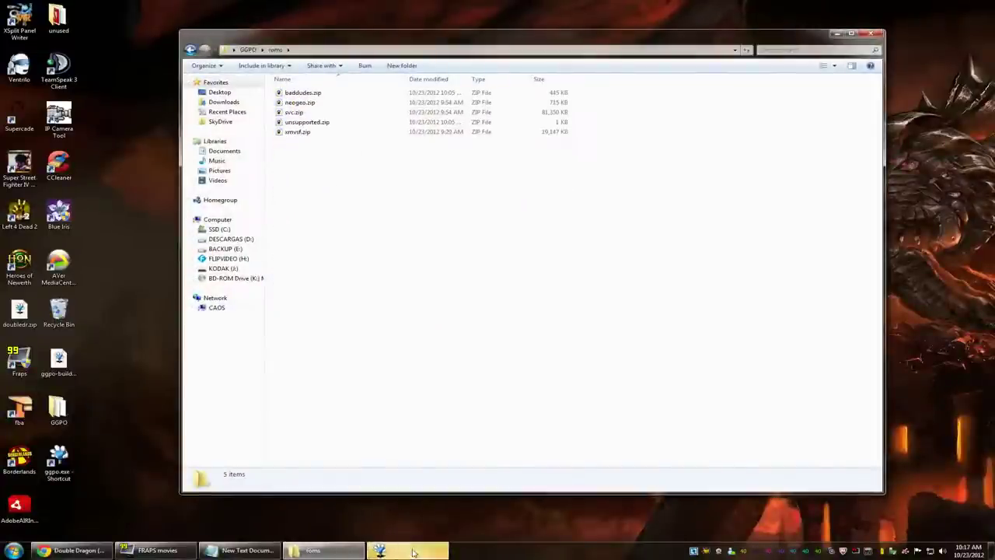
pyautogui.click(496, 285)
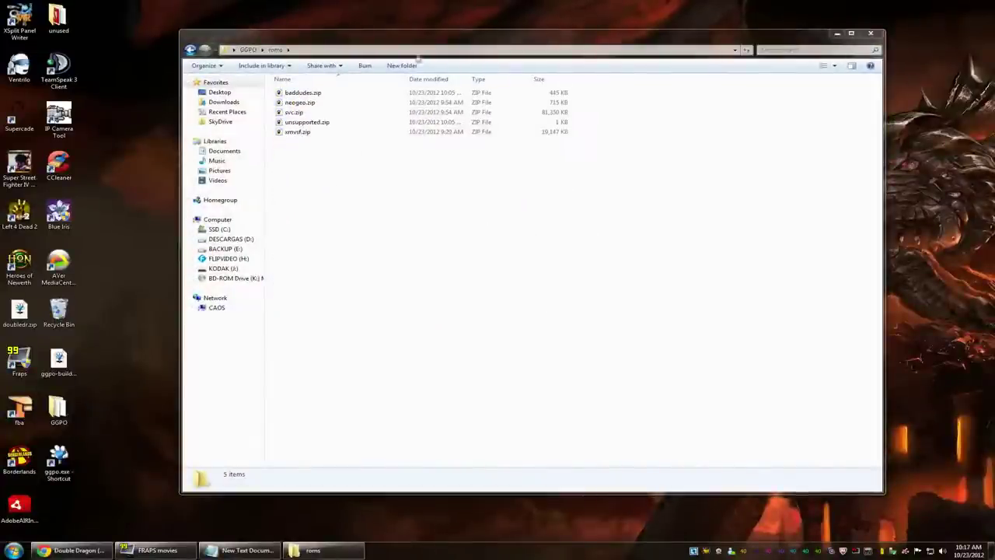
pyautogui.moveTo(544, 34); pyautogui.dragTo(620, 41)
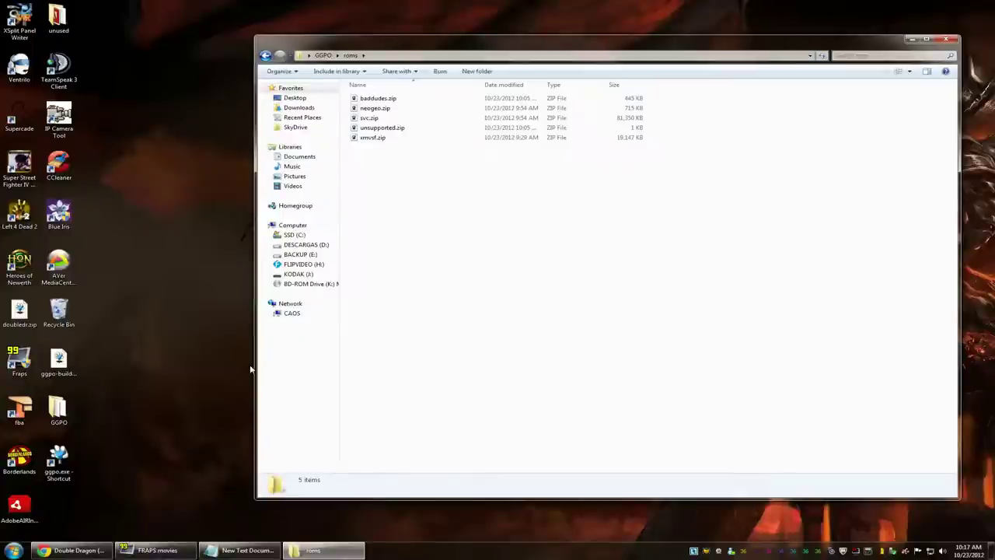
pyautogui.moveTo(19, 311); pyautogui.dragTo(394, 185)
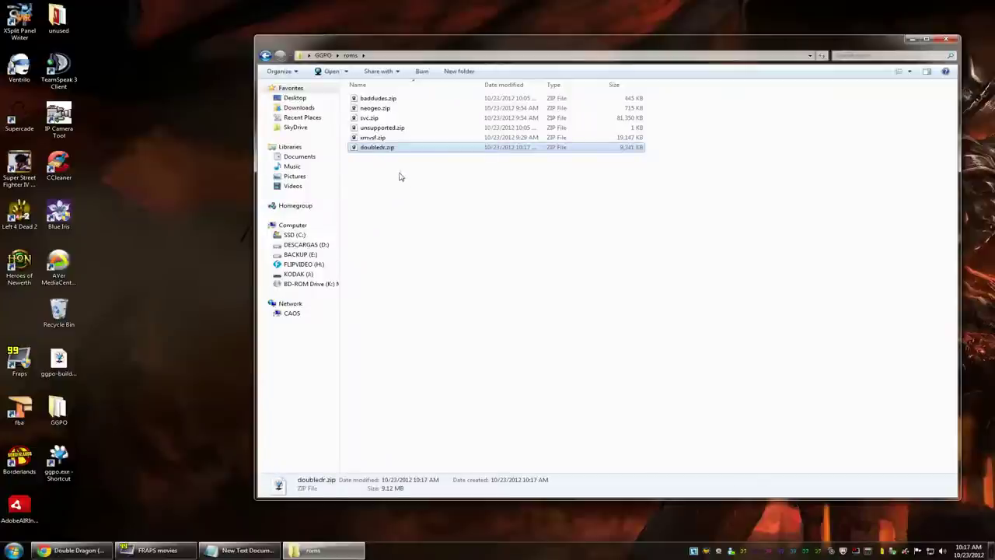
# - Delete unsupported.zip from the roms folder
pyautogui.click(411, 131)
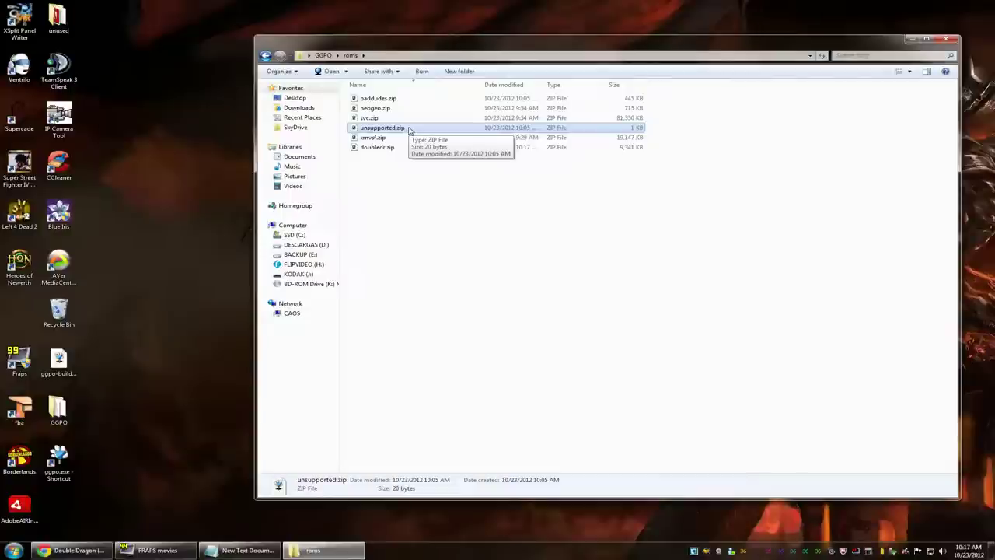
pyautogui.rightClick(404, 131)
pyautogui.click(455, 333)
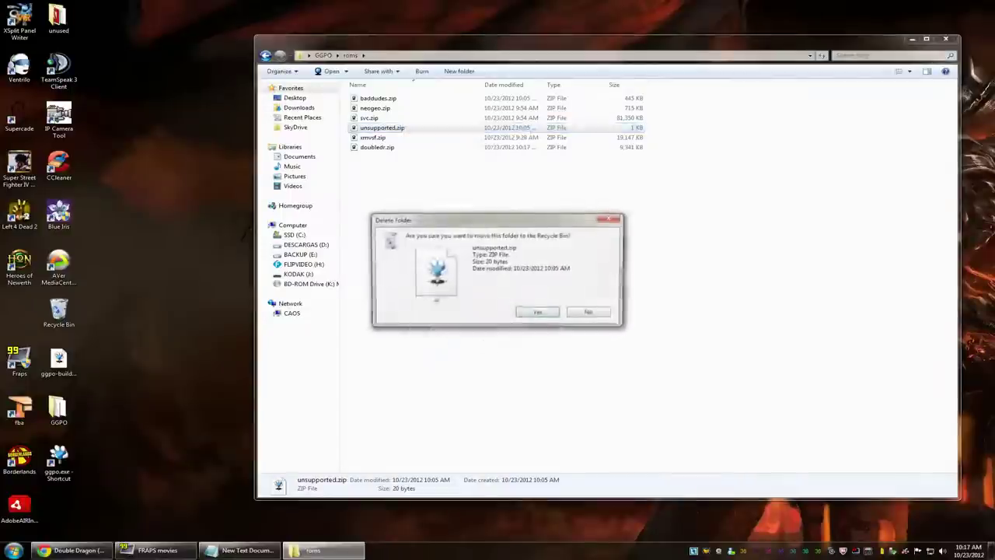
pyautogui.press('Return')
# - Create a new empty WinRAR archive in the roms folder and name it unsupported.zip, accepting the extension change
pyautogui.rightClick(428, 226)
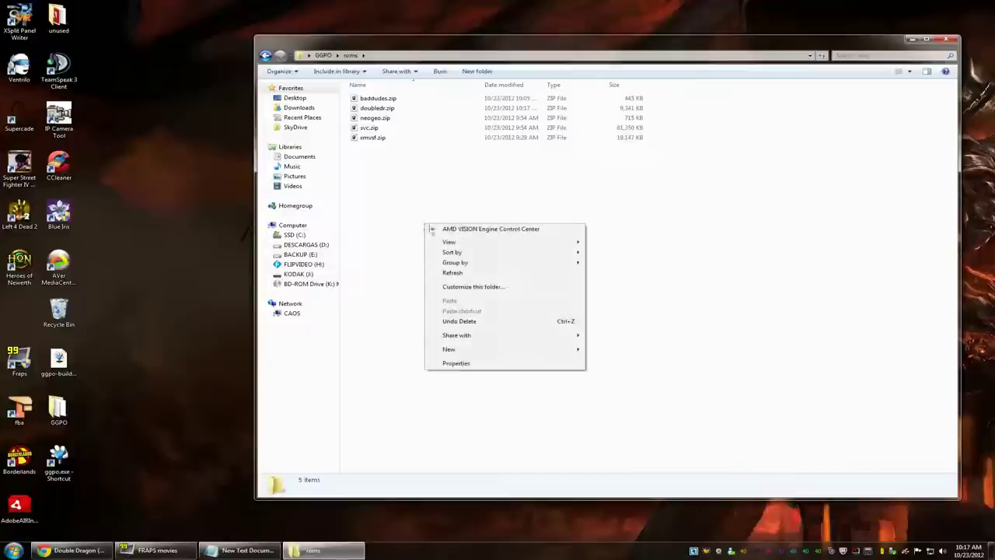
pyautogui.moveTo(549, 351)
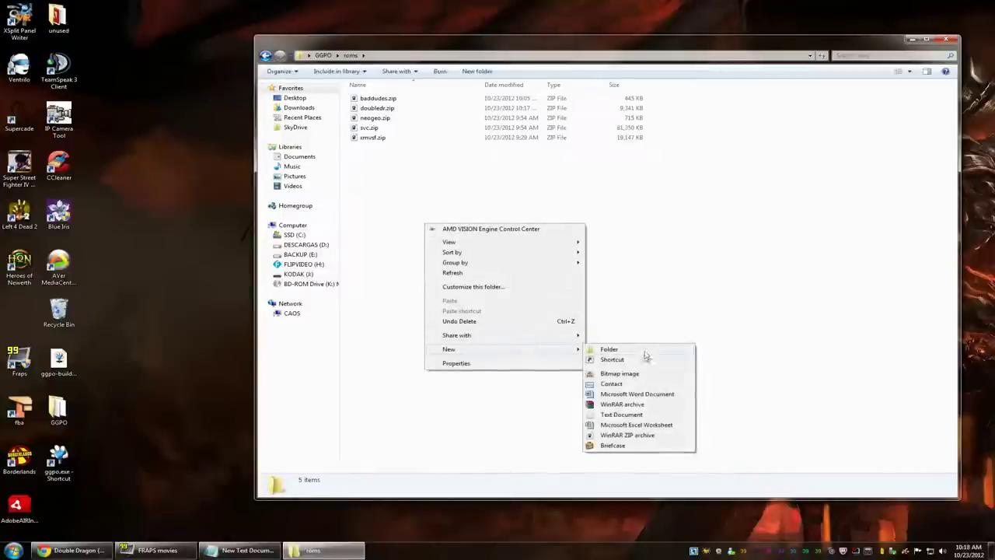
pyautogui.click(648, 406)
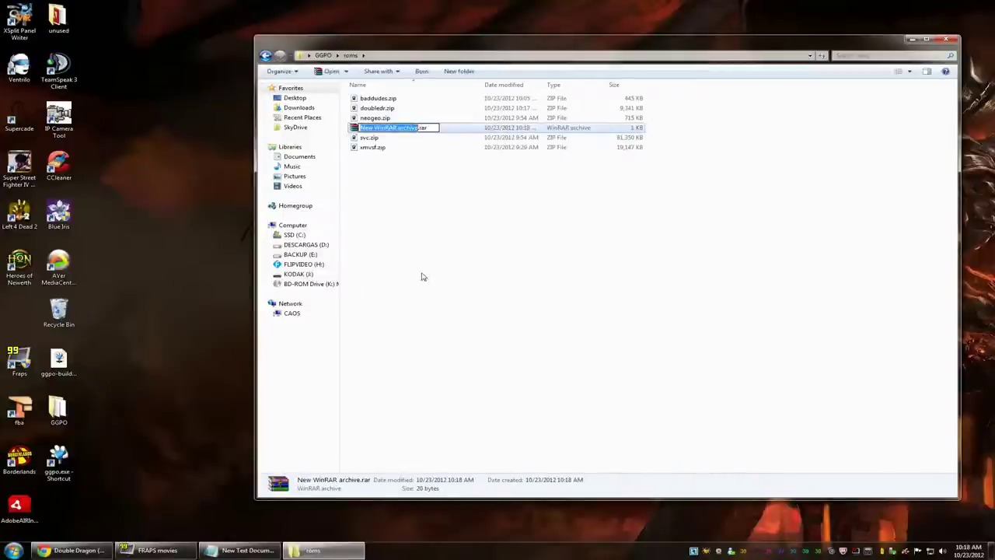
pyautogui.write('un')
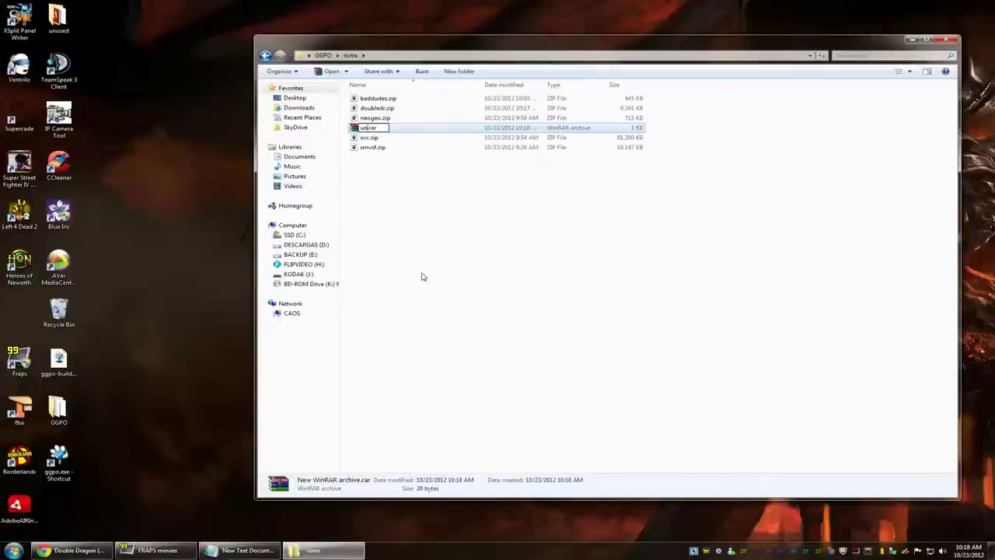
pyautogui.write('supported')
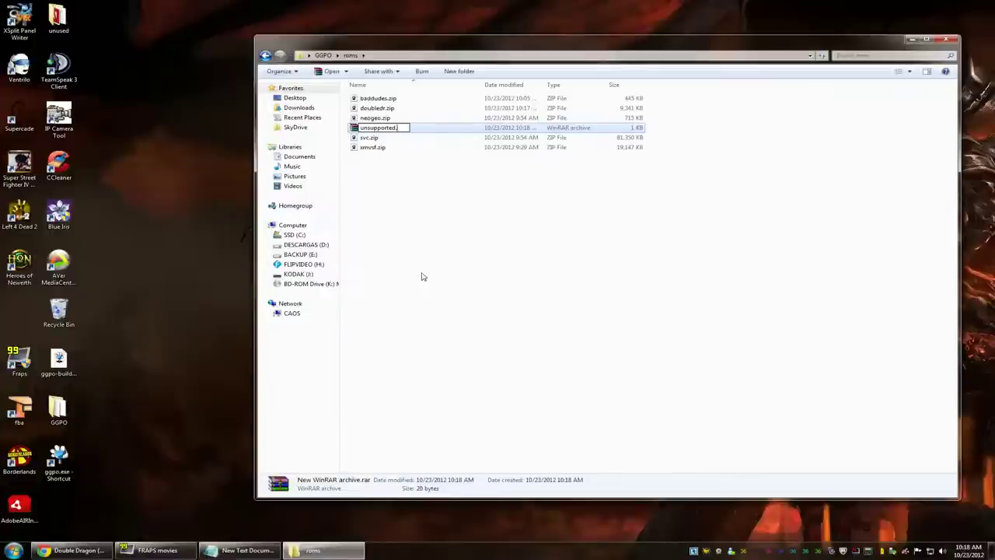
pyautogui.press('Return')
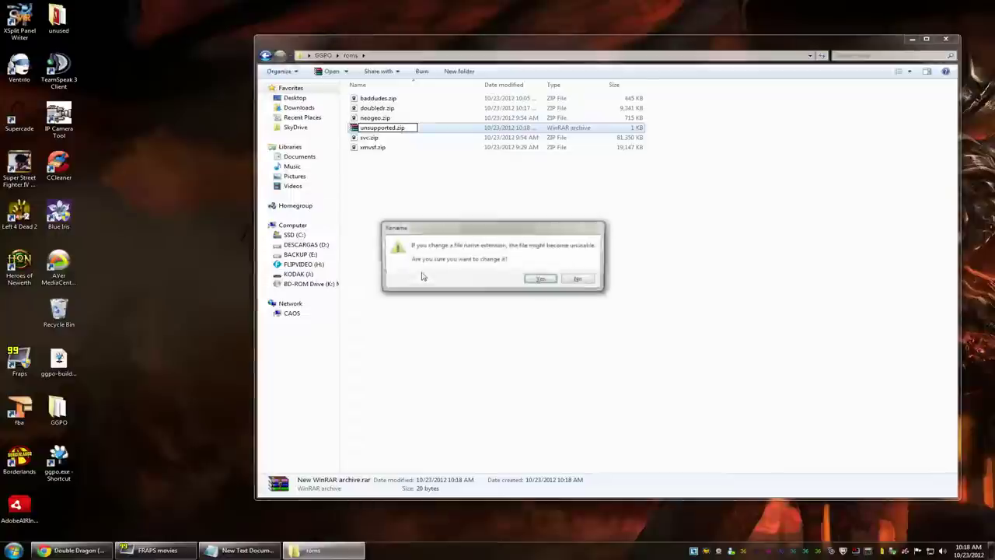
pyautogui.press('Return')
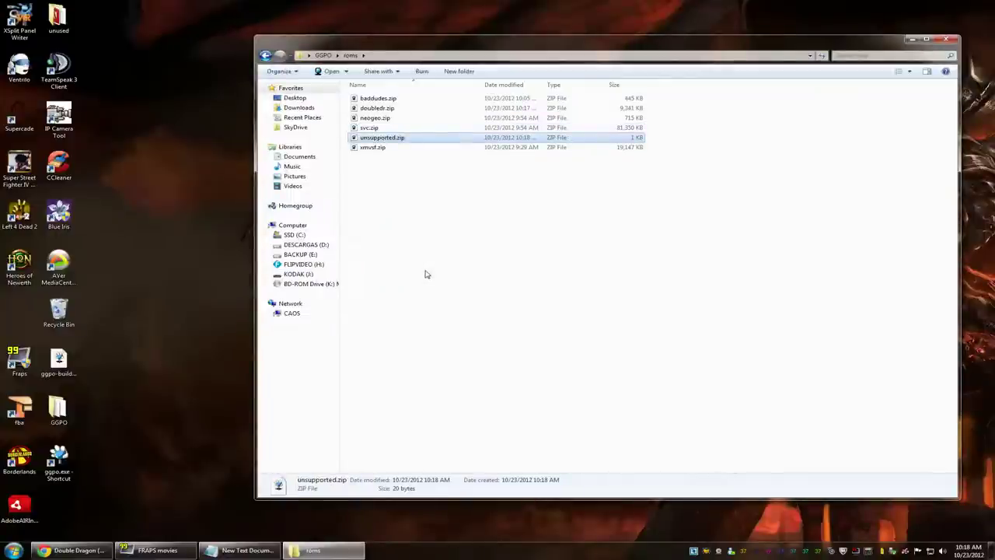
# - Return to the GGPO folder, launch ggpofba.exe and bring up its game selection list
pyautogui.click(265, 55)
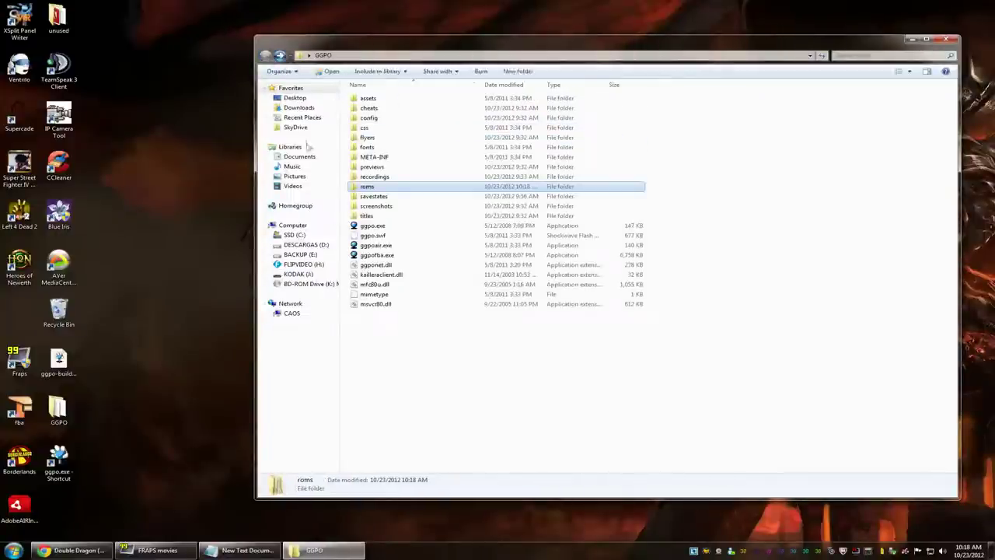
pyautogui.click(386, 255)
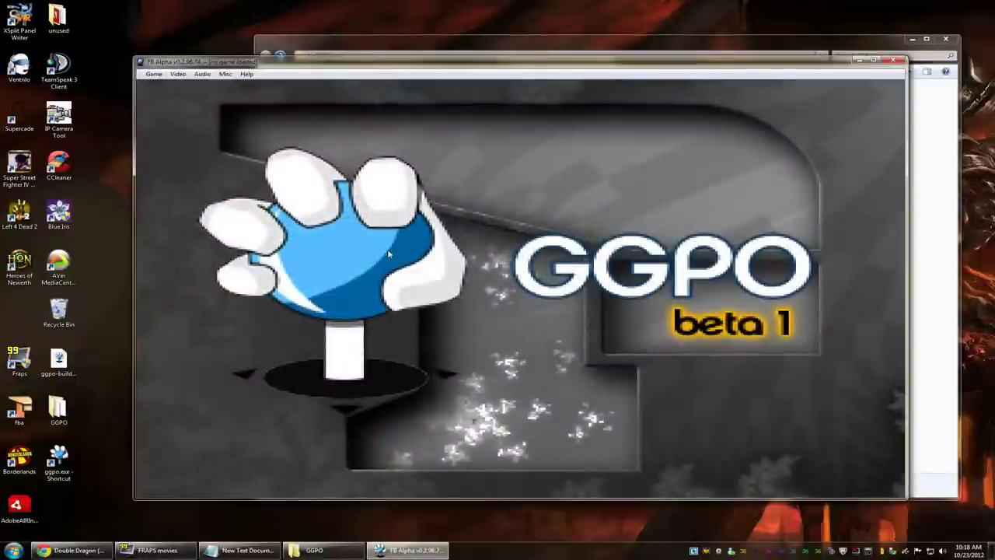
pyautogui.click(153, 74)
pyautogui.click(163, 83)
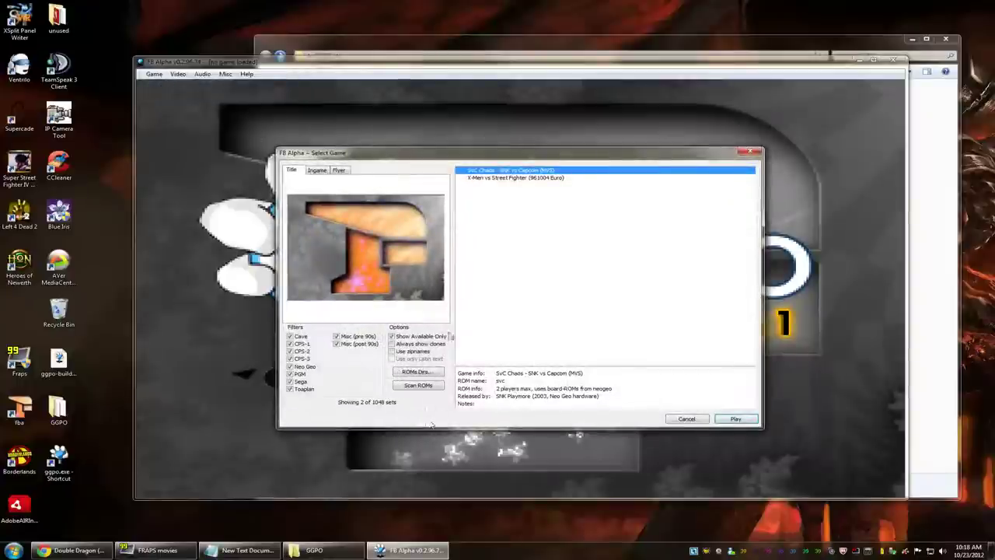
# - Scan the ROMs to refresh the available games, and start Double Dragon
pyautogui.click(418, 386)
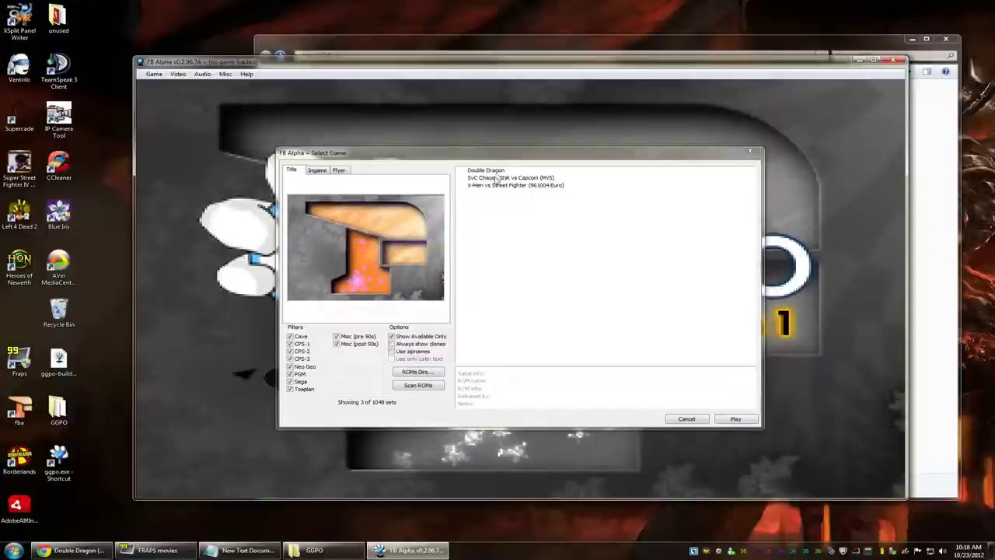
pyautogui.click(498, 172)
pyautogui.click(735, 418)
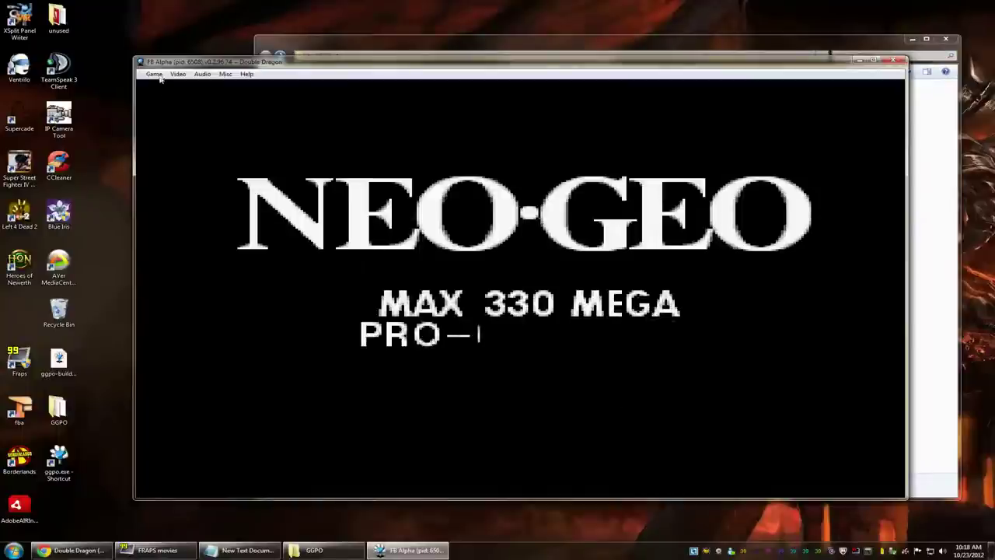
# - In the game input mapping, assign key 5 to P1 Coin and key 4 to P1 Start
pyautogui.click(158, 74)
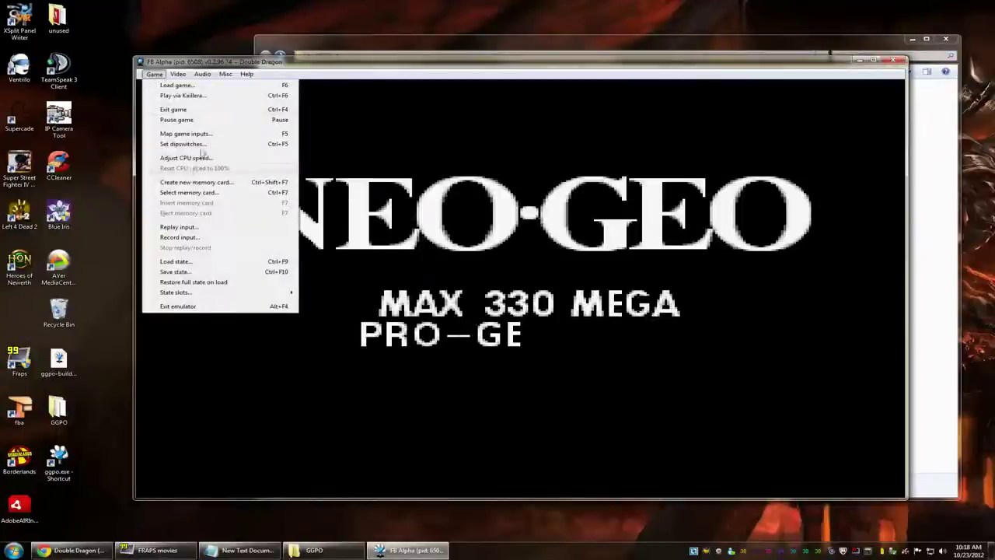
pyautogui.click(186, 134)
pyautogui.doubleClick(465, 236)
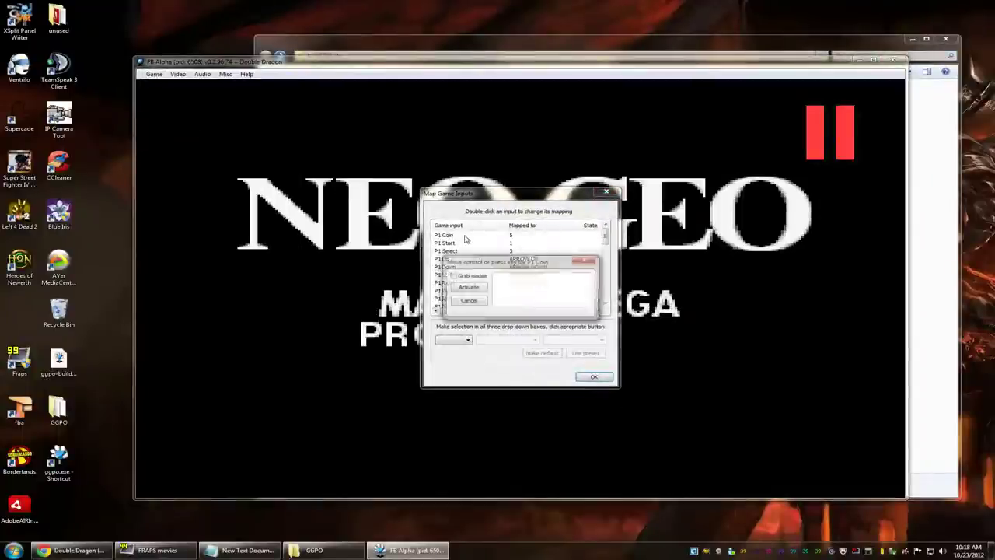
pyautogui.press('5')
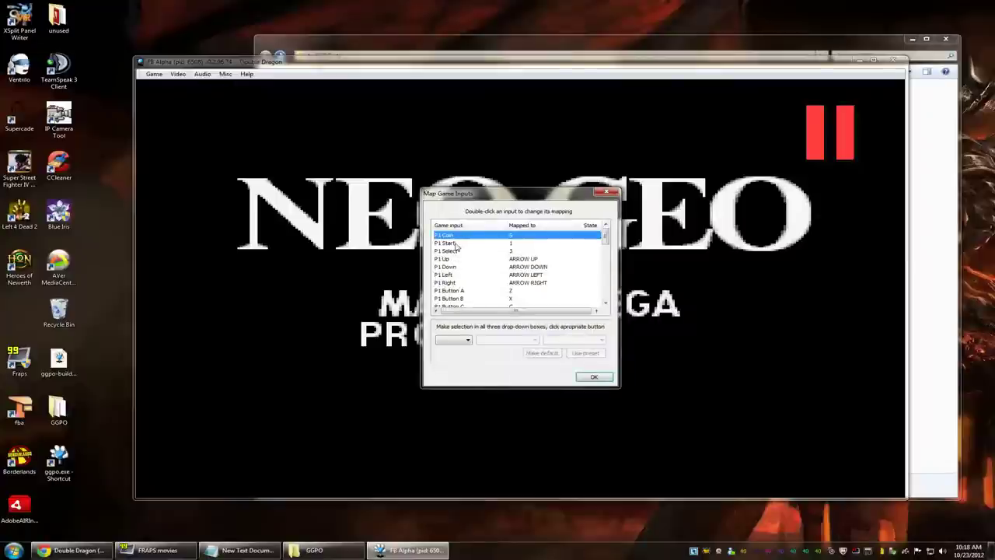
pyautogui.doubleClick(457, 243)
pyautogui.press('4')
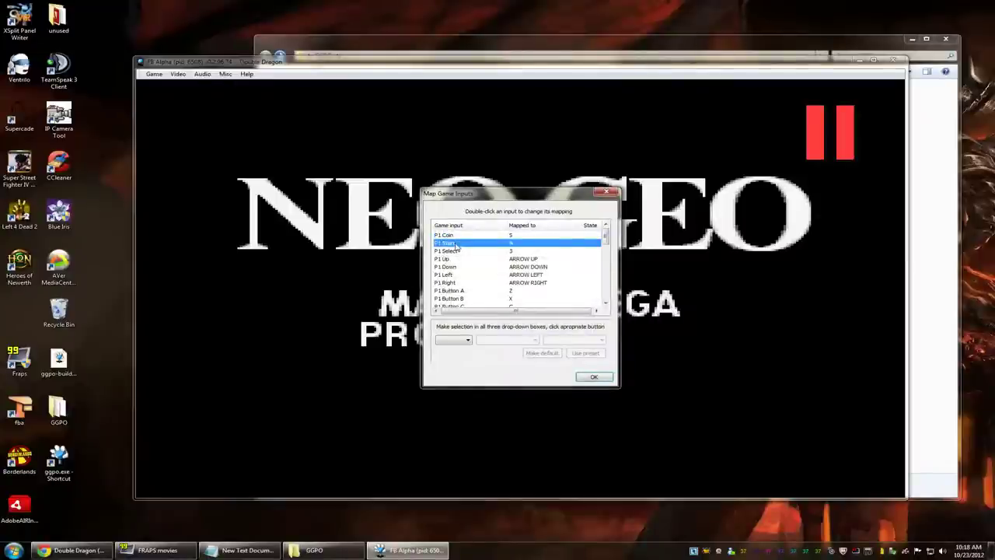
# - Map P2 Start to the Q key and accept the input mappings
pyautogui.scroll(-6, 471, 278)
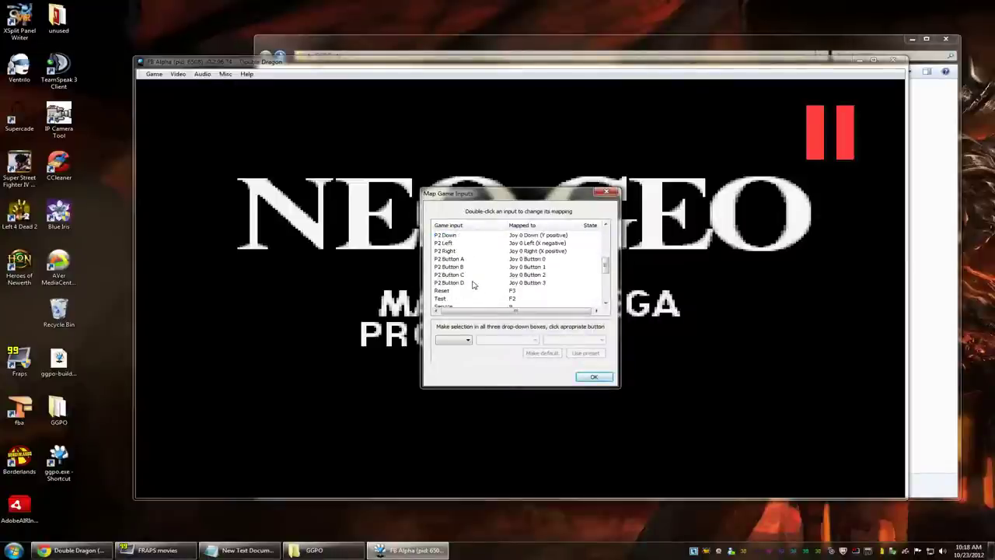
pyautogui.scroll(-2, 471, 285)
pyautogui.scroll(7, 471, 285)
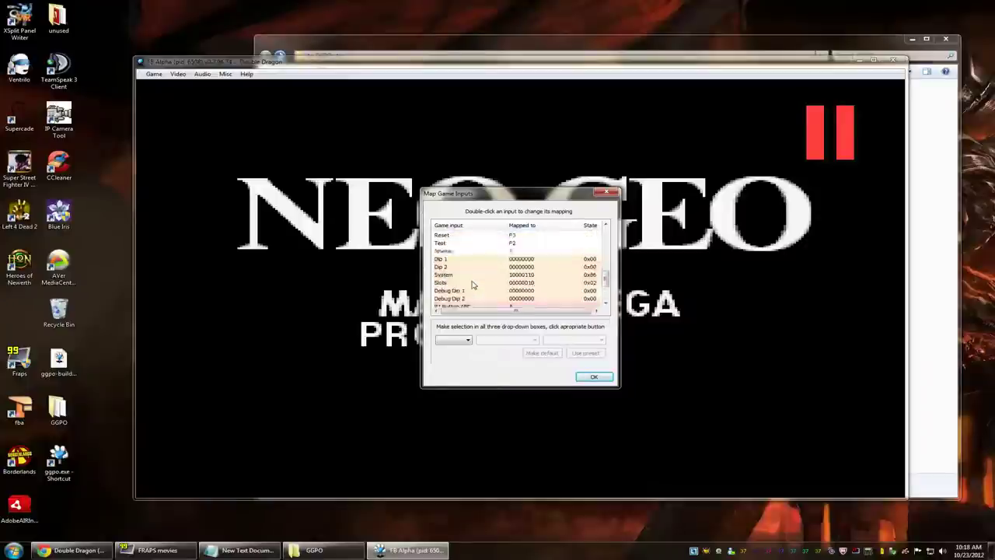
pyautogui.scroll(-1, 472, 284)
pyautogui.doubleClick(474, 276)
pyautogui.press('q')
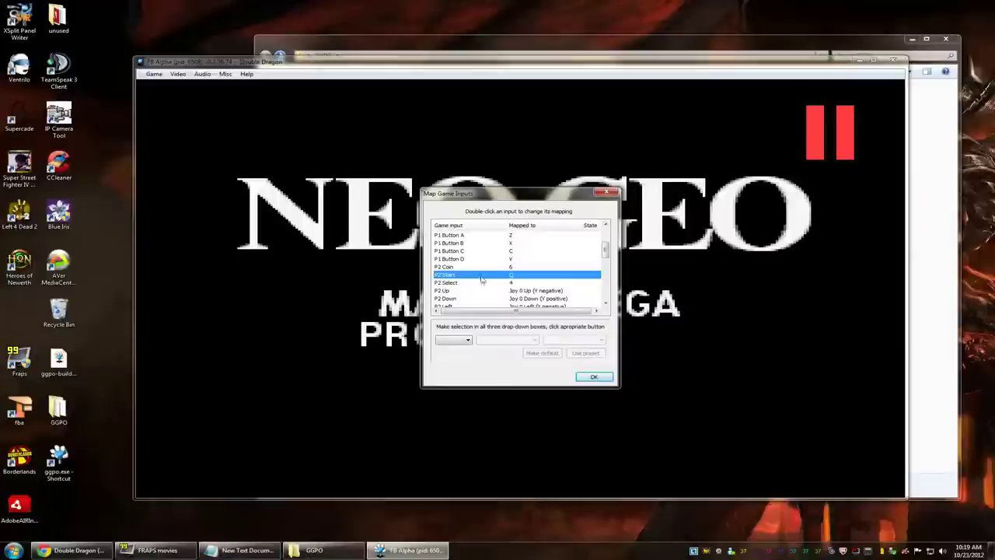
pyautogui.click(593, 377)
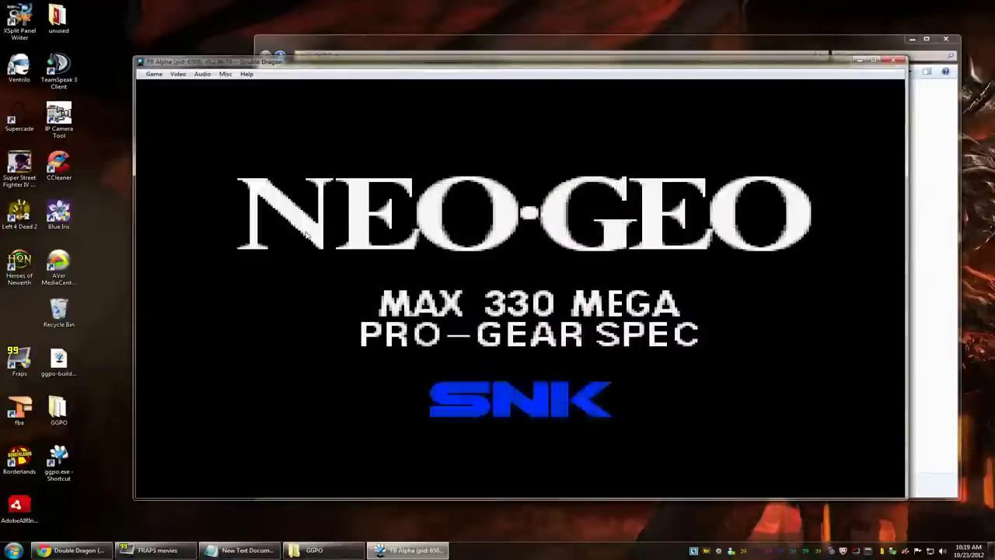
# - Insert six credits in Double Dragon and start both player 1 and player 2 to reach the character select screen
pyautogui.press('5')
pyautogui.press('5')
pyautogui.press('5')
pyautogui.press('5')
pyautogui.press('5')
pyautogui.press('5')
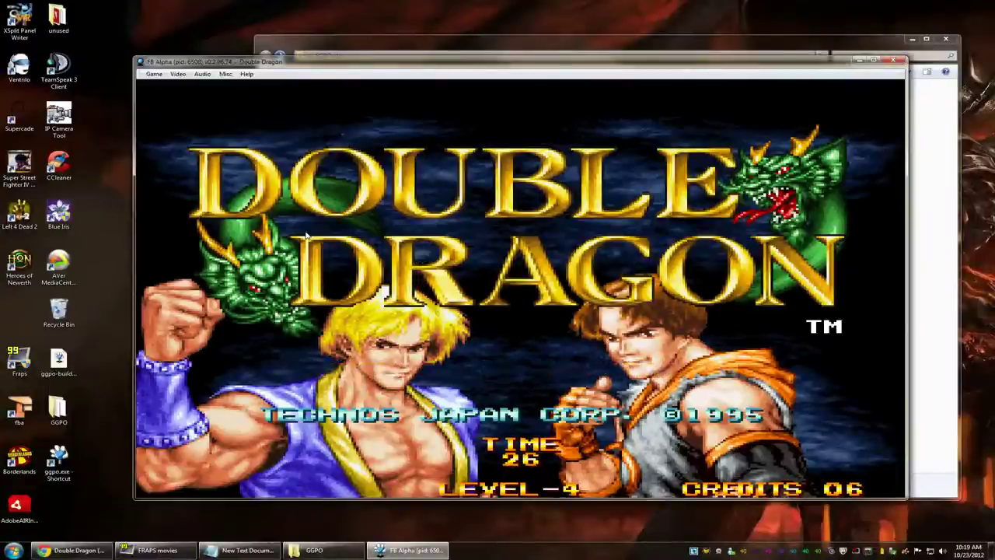
pyautogui.press('1')
pyautogui.press('2')
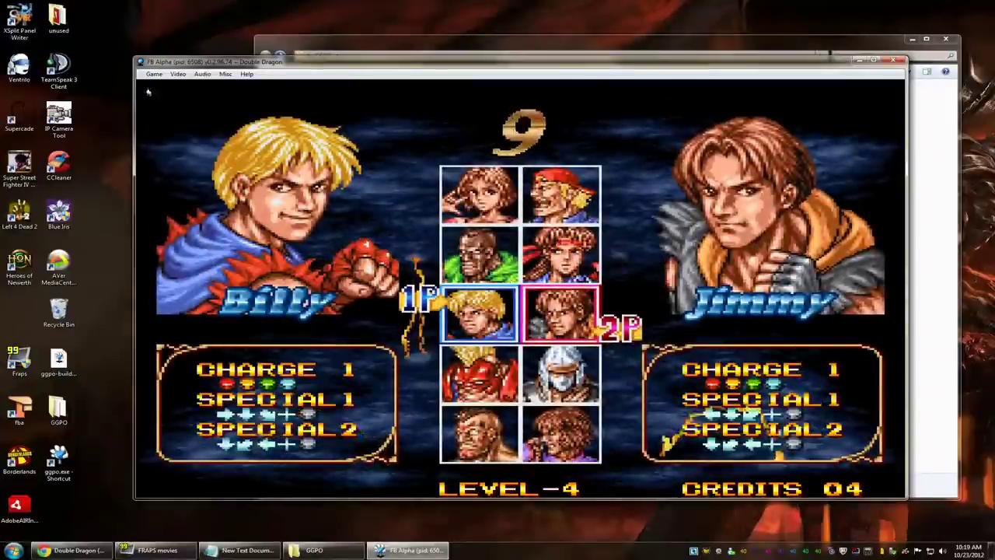
# - Save the game state as unsupported_ggpo in the savestates folder, replacing the existing file
pyautogui.click(154, 74)
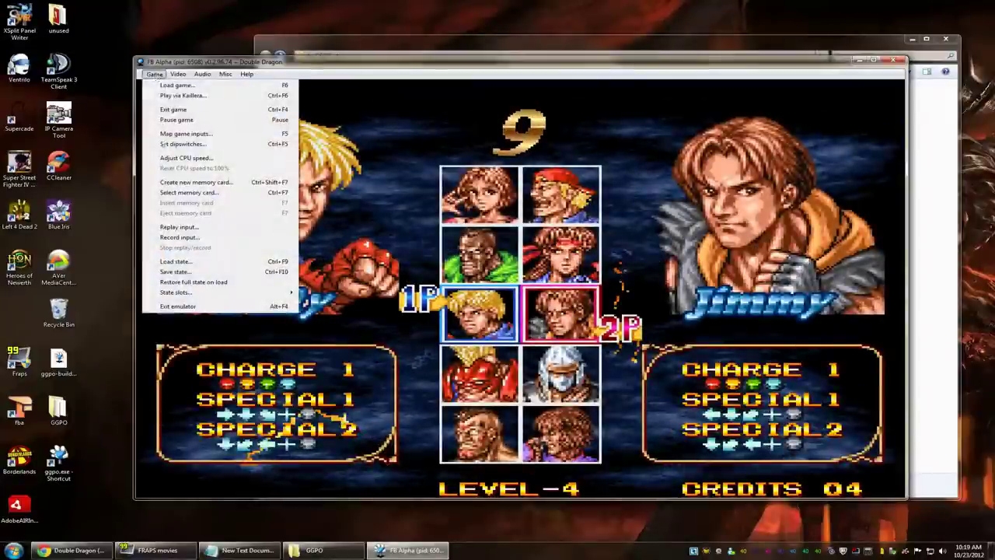
pyautogui.click(208, 273)
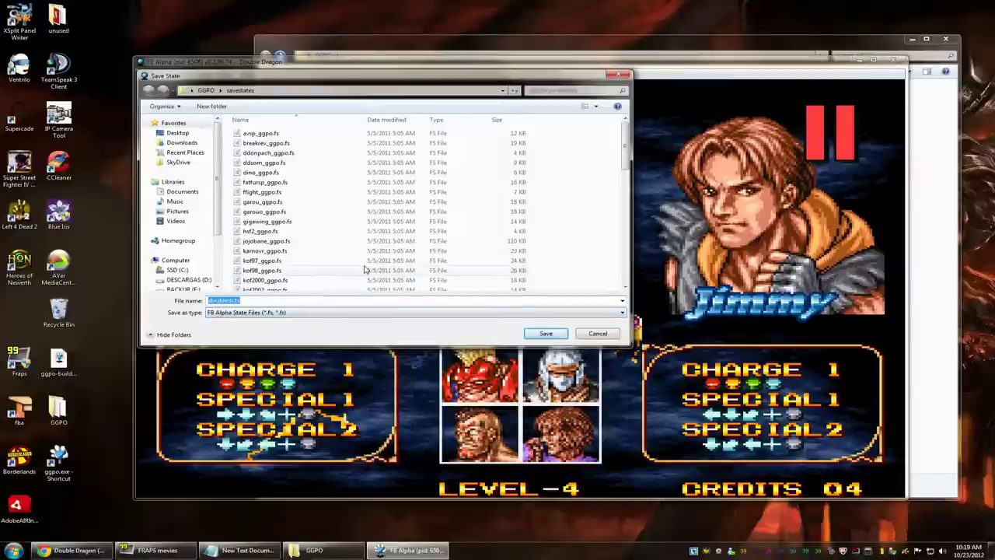
pyautogui.write('u')
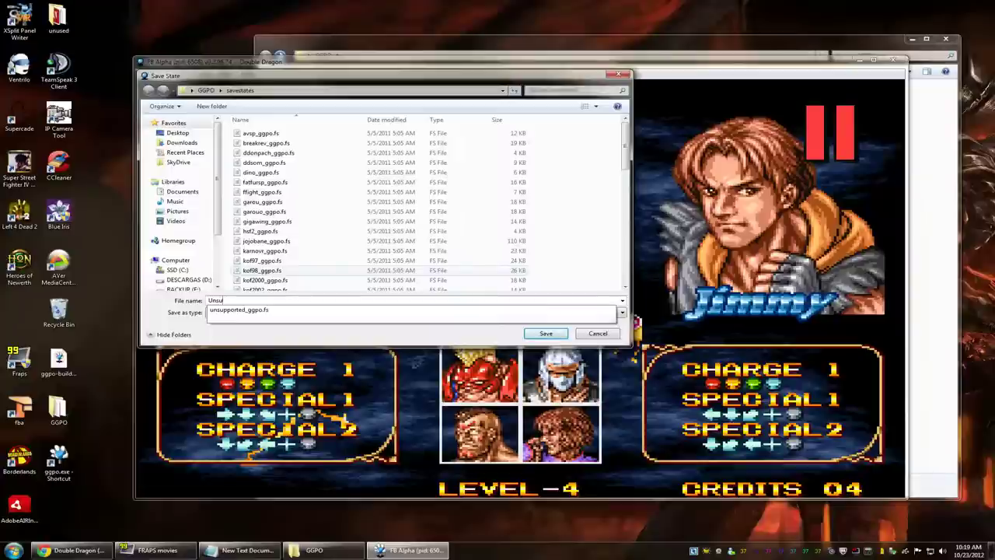
pyautogui.write('nsupported_ggpo')
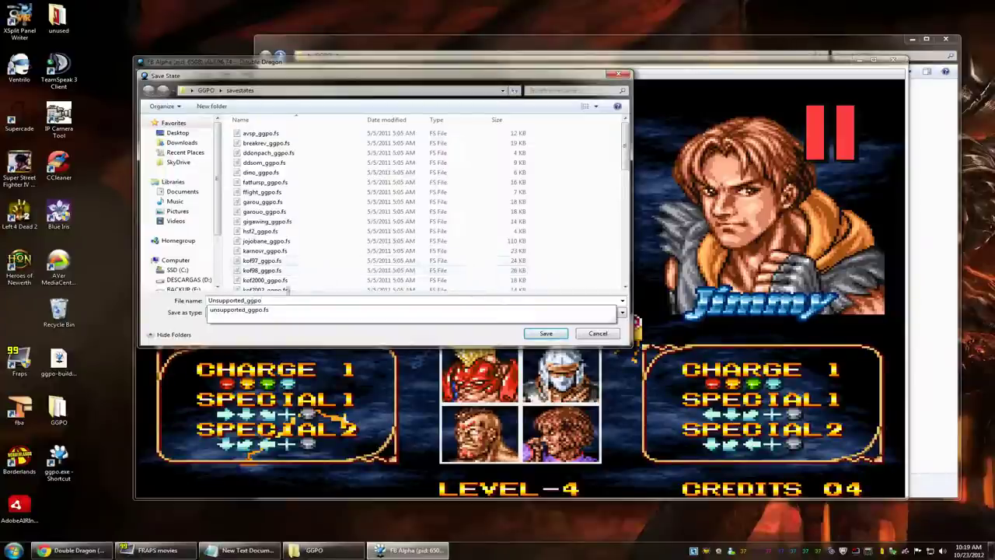
pyautogui.click(211, 300)
pyautogui.press('BackSpace')
pyautogui.write('u')
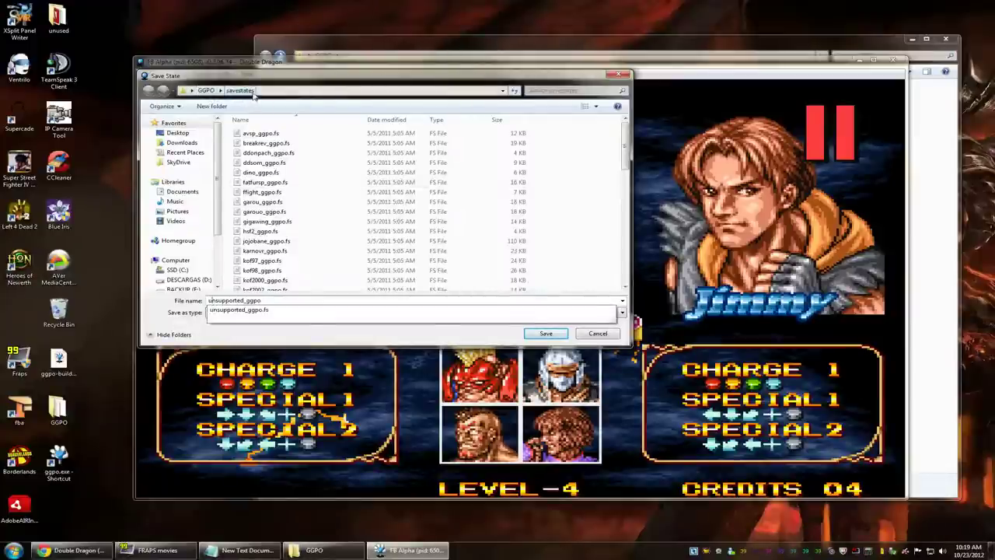
pyautogui.press('Tab')
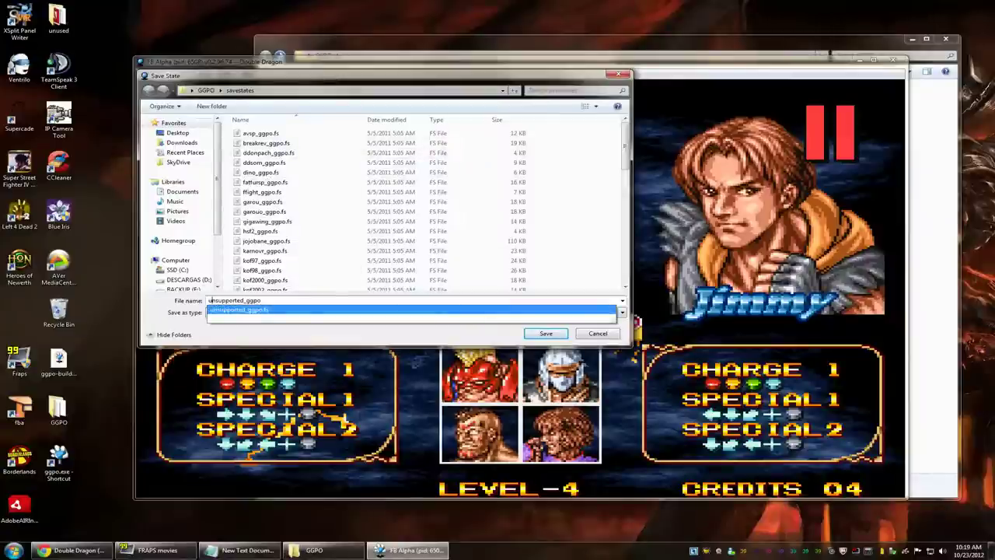
pyautogui.click(545, 334)
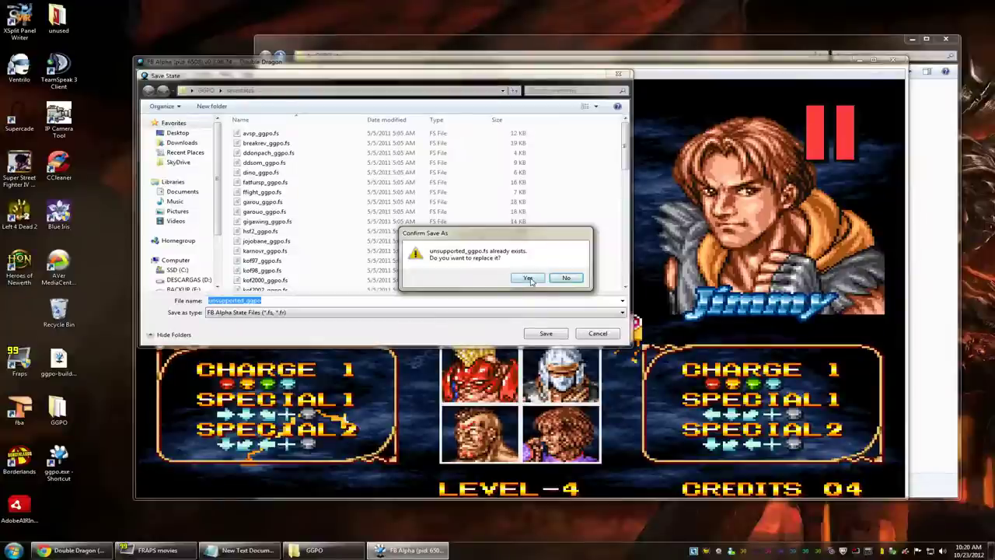
pyautogui.click(529, 278)
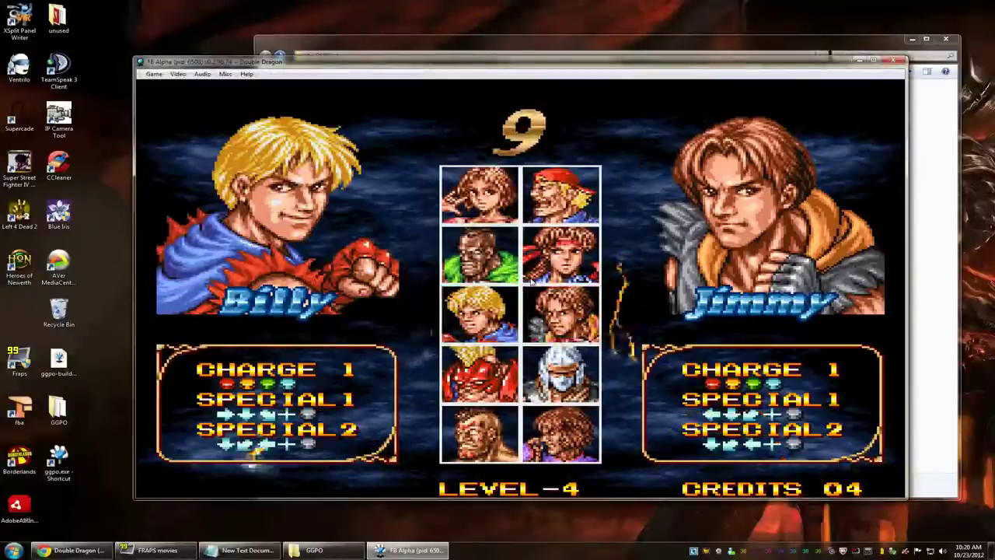
# - Close FB Alpha and launch ggpo.exe from the GGPO folder
pyautogui.hotkey('alt', 'F4')
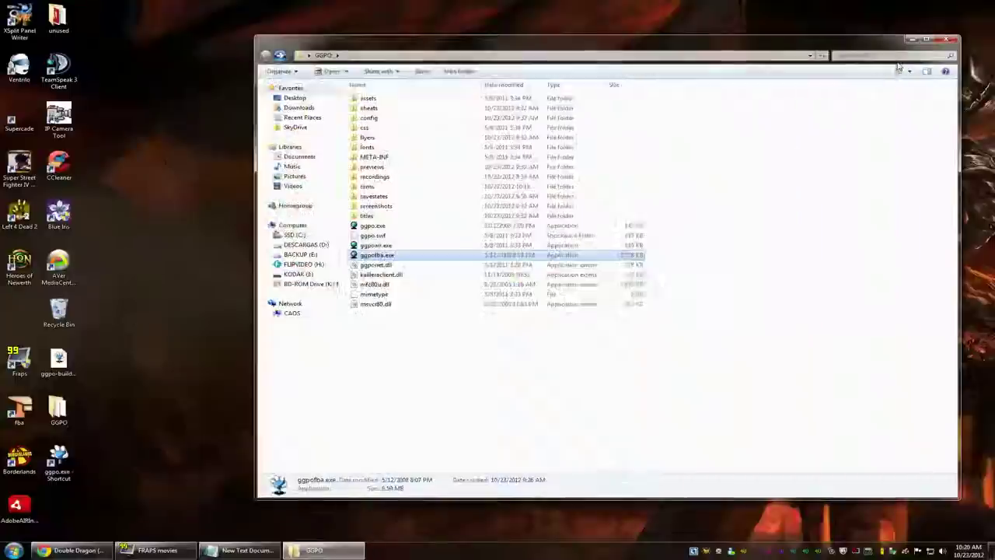
pyautogui.moveTo(626, 49); pyautogui.dragTo(570, 56)
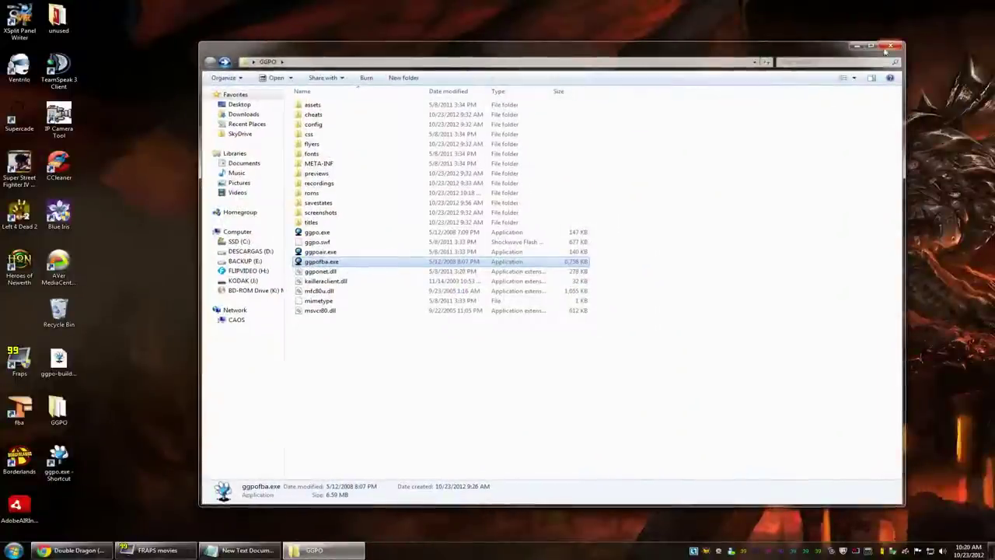
pyautogui.moveTo(822, 53); pyautogui.dragTo(825, 39)
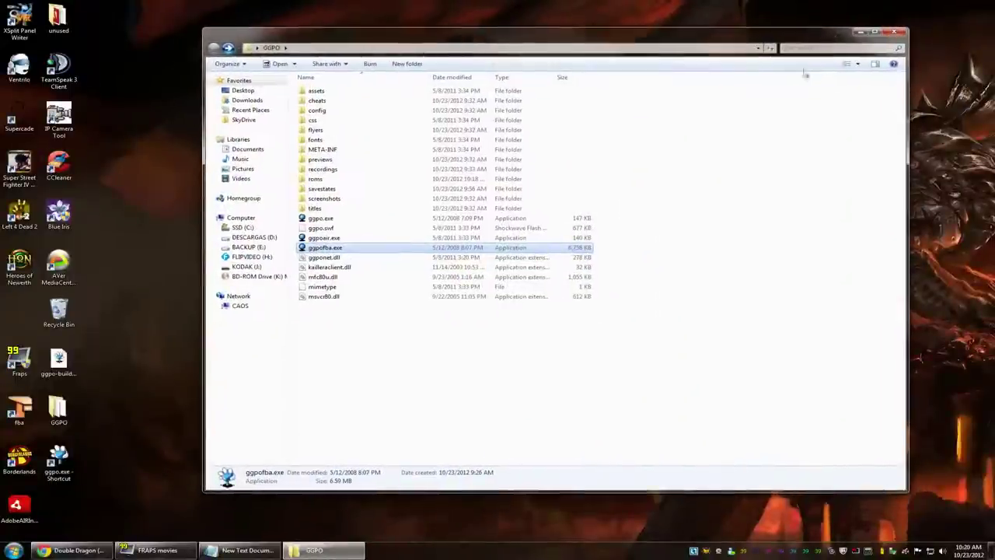
pyautogui.doubleClick(350, 223)
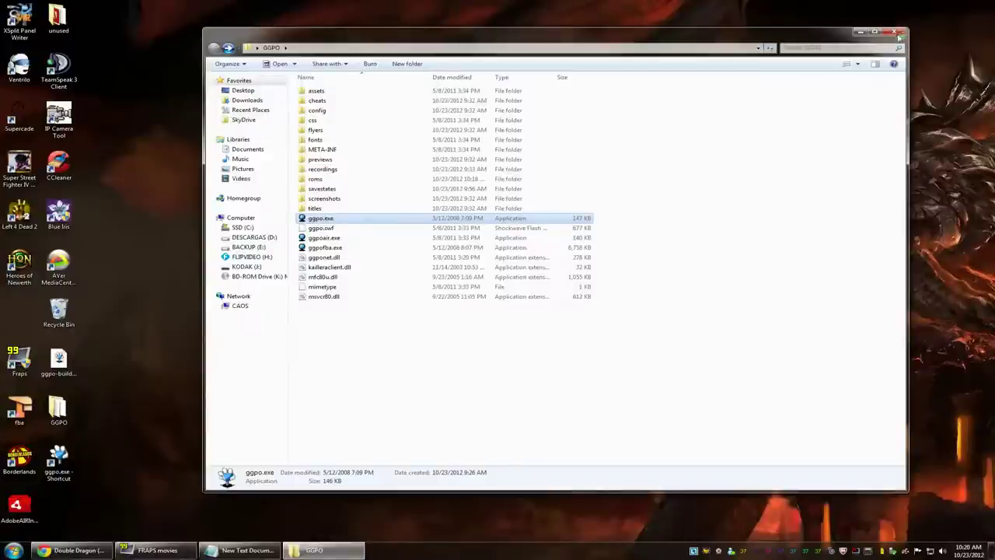
# - Log in to GGPO with the prefilled account and enter the Unsupported Games room
pyautogui.click(862, 32)
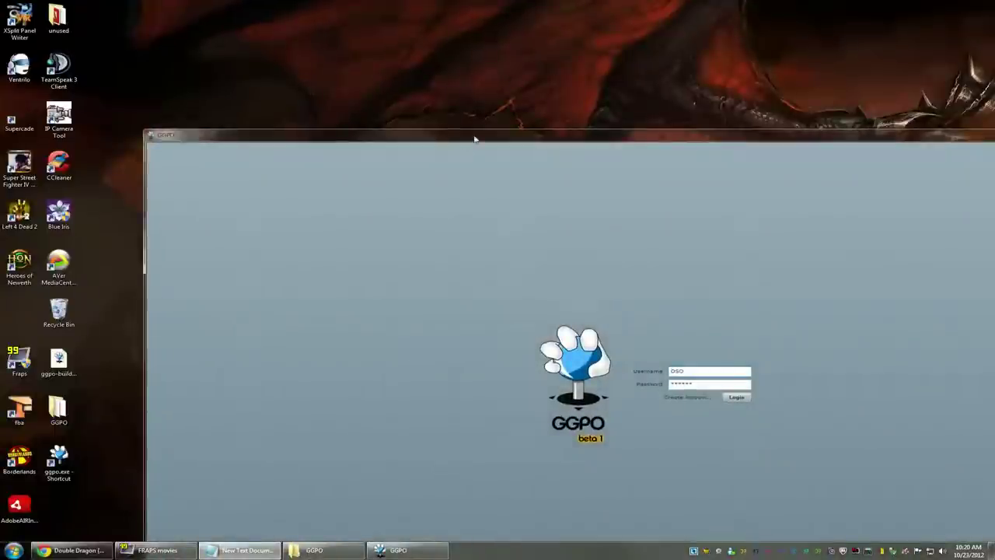
pyautogui.moveTo(473, 138); pyautogui.dragTo(350, 39)
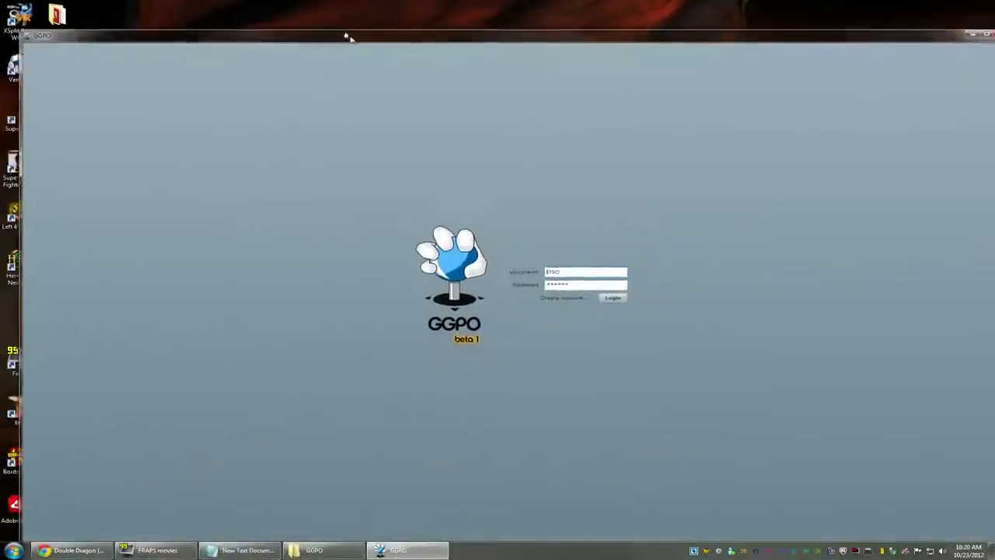
pyautogui.click(610, 299)
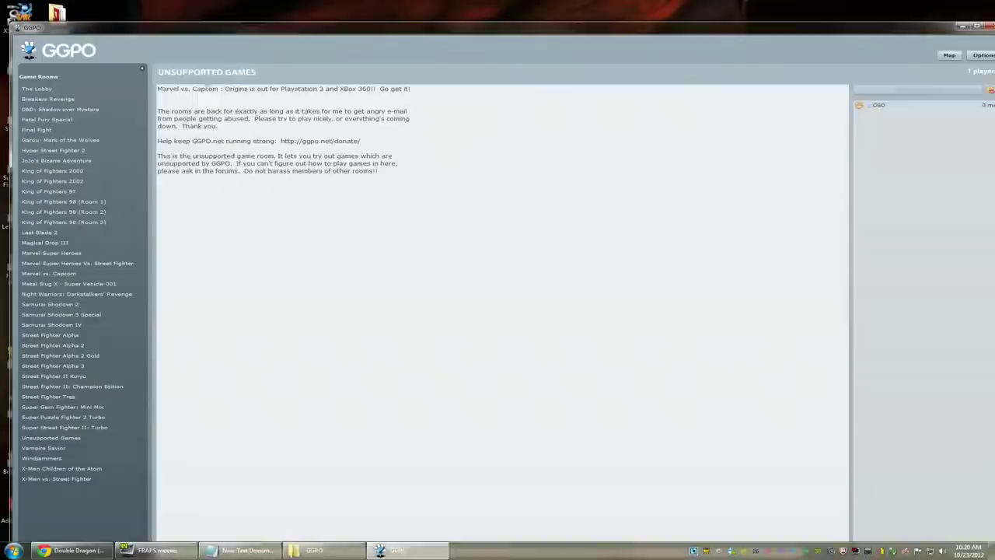
pyautogui.moveTo(11, 24); pyautogui.dragTo(208, 104)
pyautogui.scroll(-5, 233, 264)
pyautogui.click(236, 357)
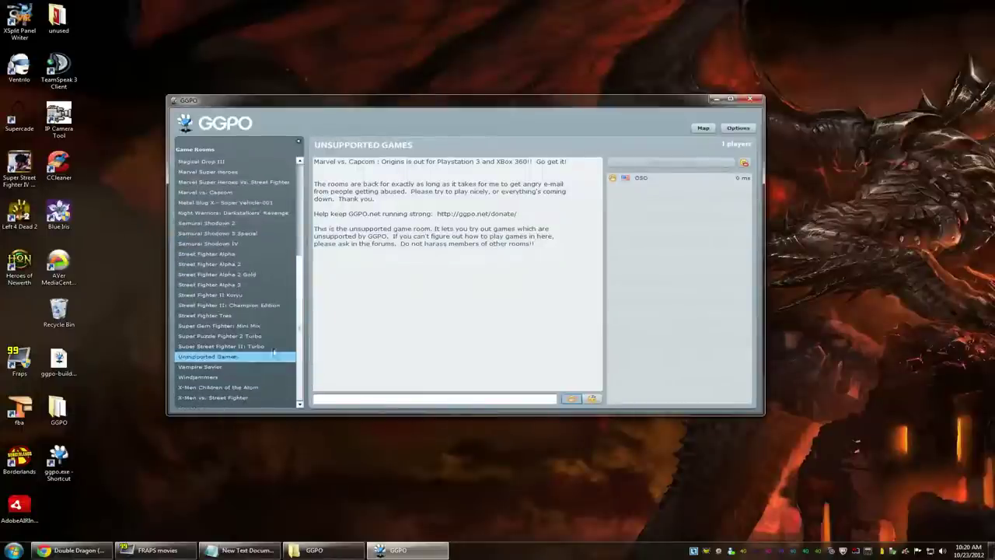
# - Challenge your own account in the Unsupported Games room and accept the incoming challenge
pyautogui.click(647, 178)
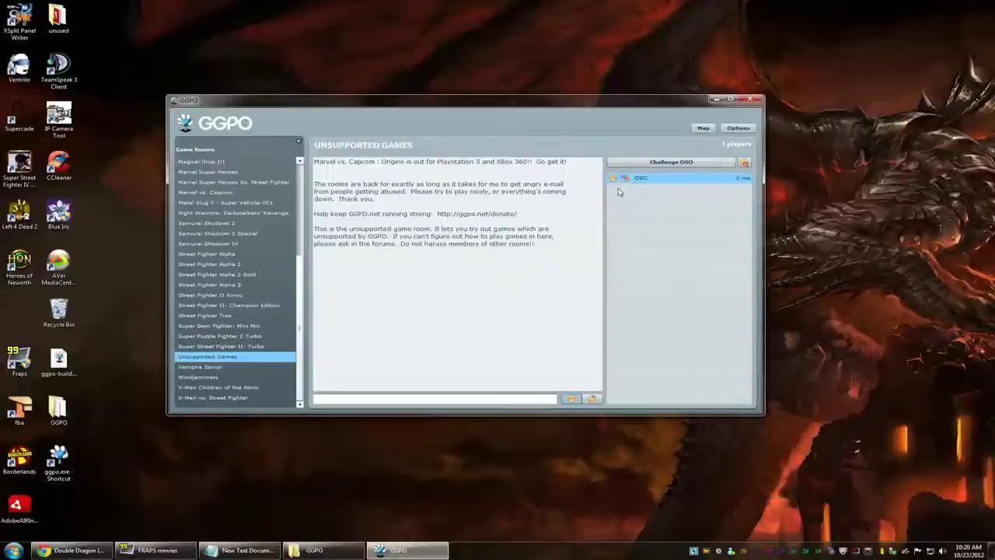
pyautogui.click(681, 164)
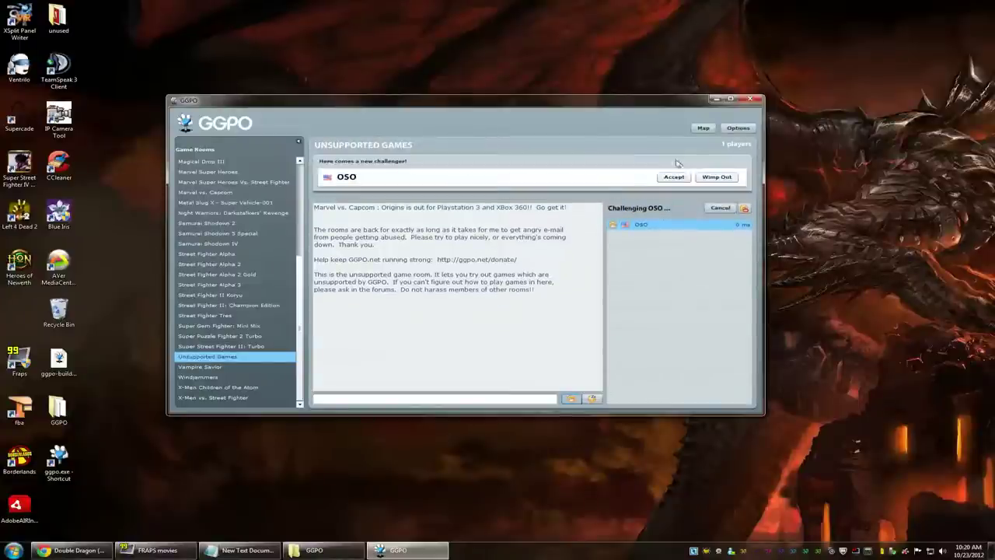
pyautogui.moveTo(641, 110); pyautogui.dragTo(684, 138)
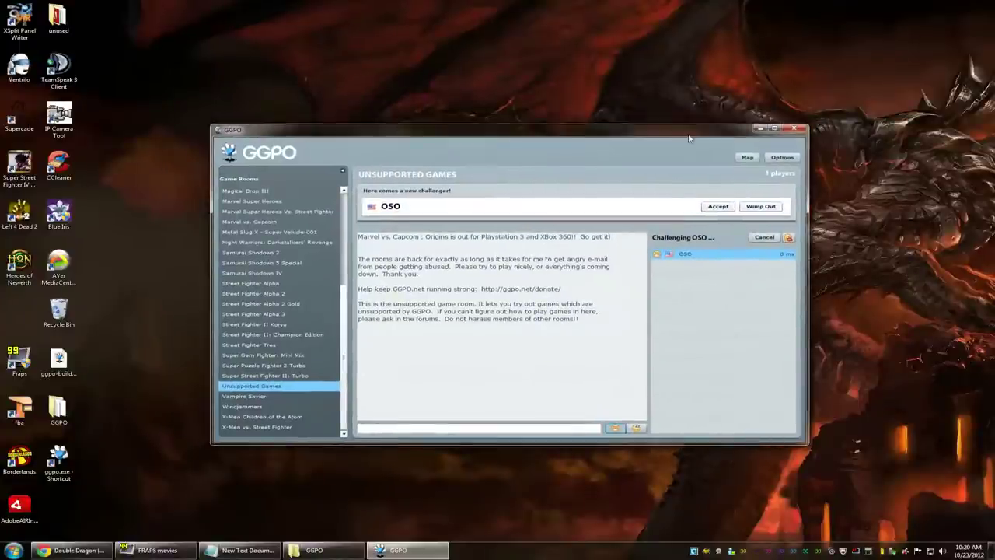
pyautogui.click(716, 207)
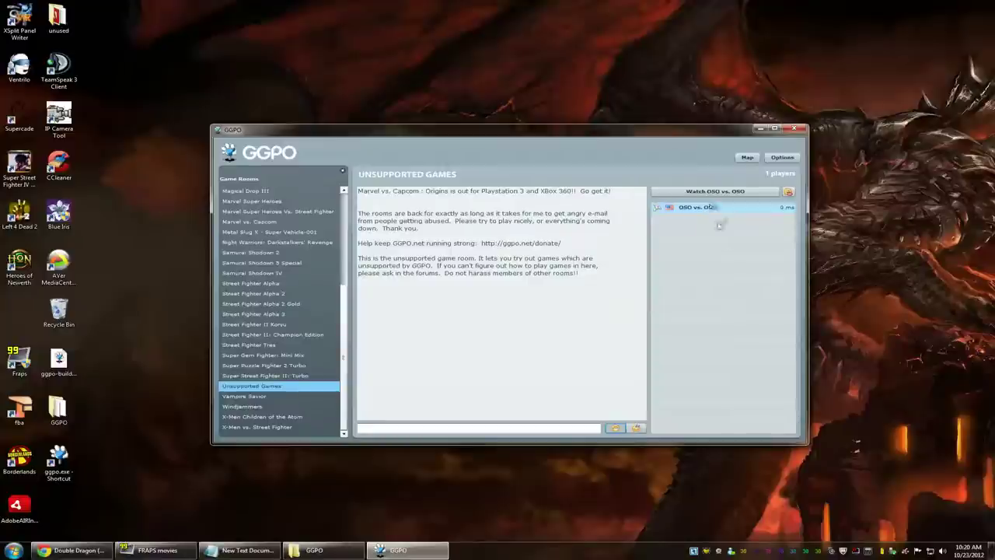
pyautogui.click(710, 208)
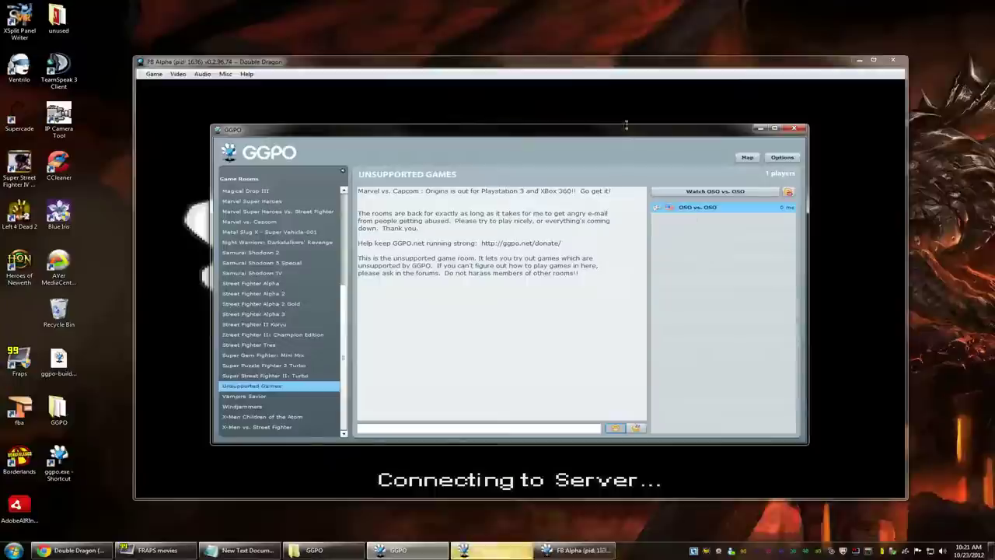
# - Bring the Double Dragon match windows forward and arrange them to check the game in both
pyautogui.click(570, 86)
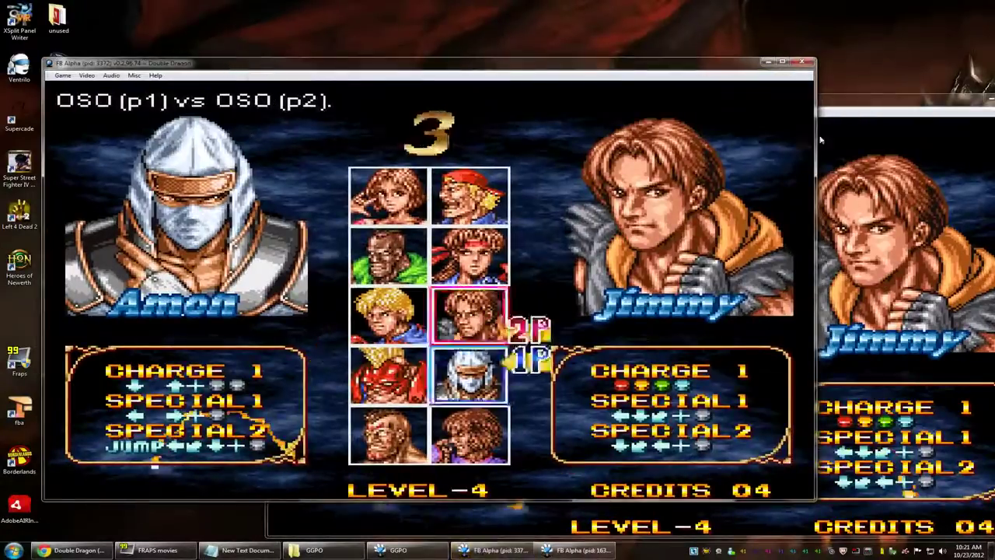
pyautogui.moveTo(843, 104); pyautogui.dragTo(773, 94)
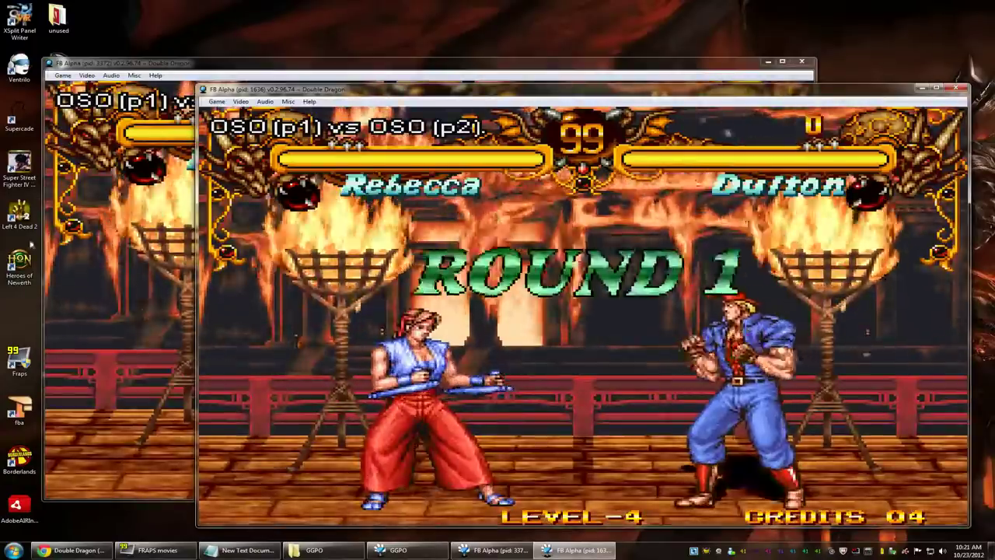
pyautogui.moveTo(962, 97); pyautogui.dragTo(907, 96)
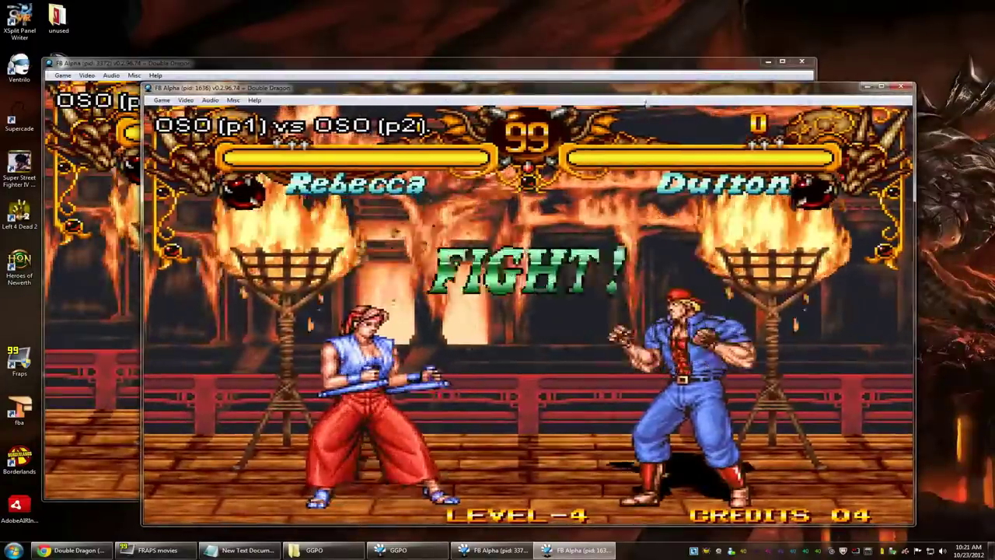
# - Close both FB Alpha match windows and return to the GGPO client
pyautogui.click(901, 86)
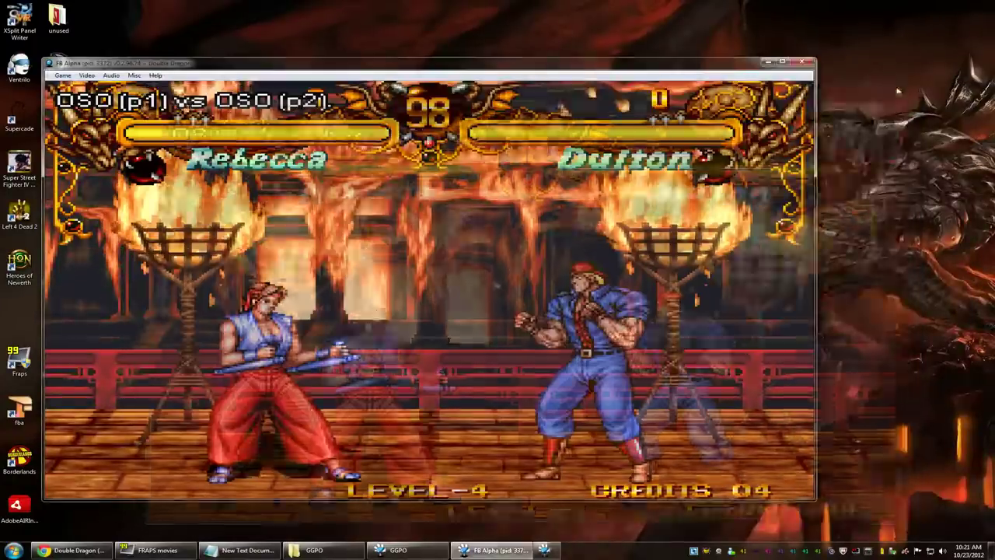
pyautogui.click(802, 61)
pyautogui.moveTo(644, 126); pyautogui.dragTo(691, 103)
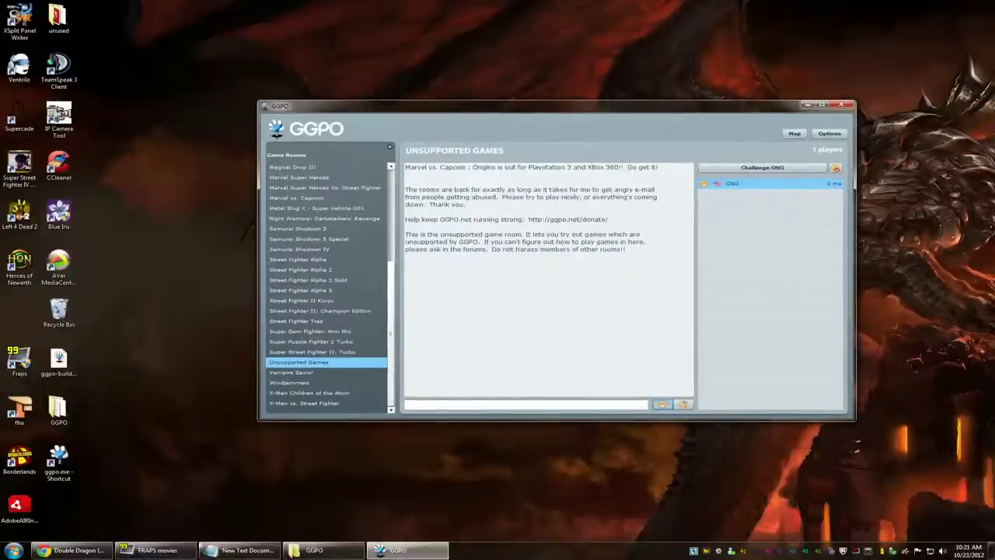
# - Switch to the GGPO folder, check the unsupported.zip archive in the roms folder, and go back to the parent folder
pyautogui.click(314, 550)
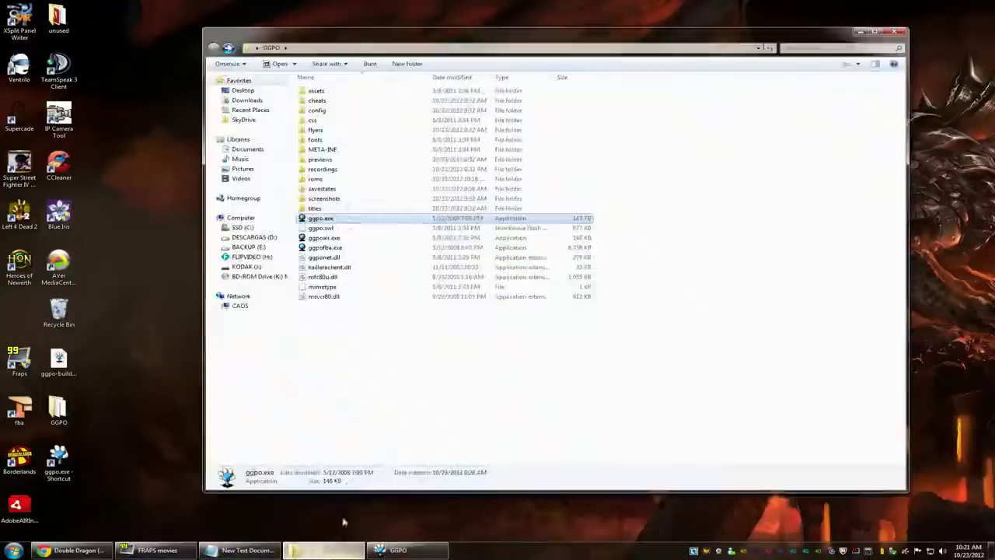
pyautogui.doubleClick(315, 179)
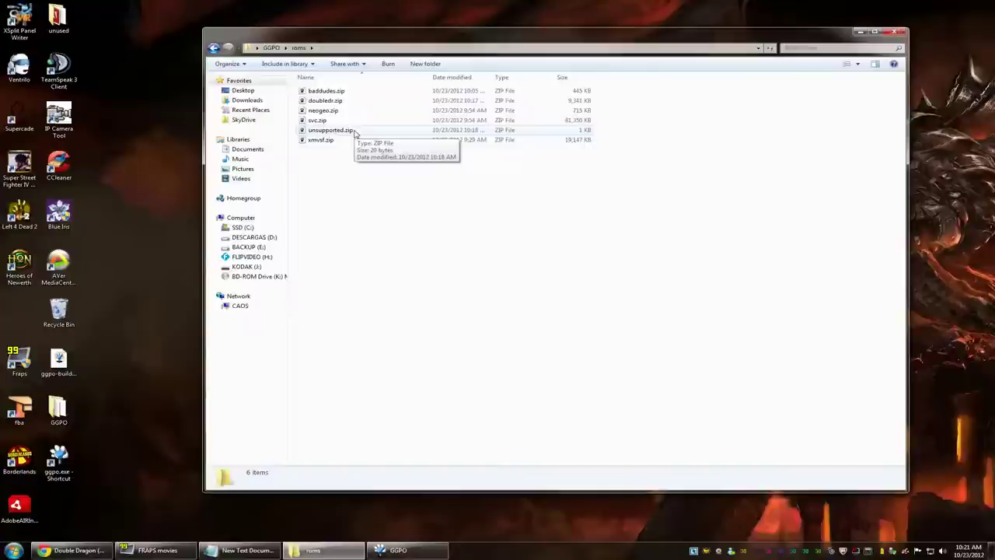
pyautogui.click(213, 48)
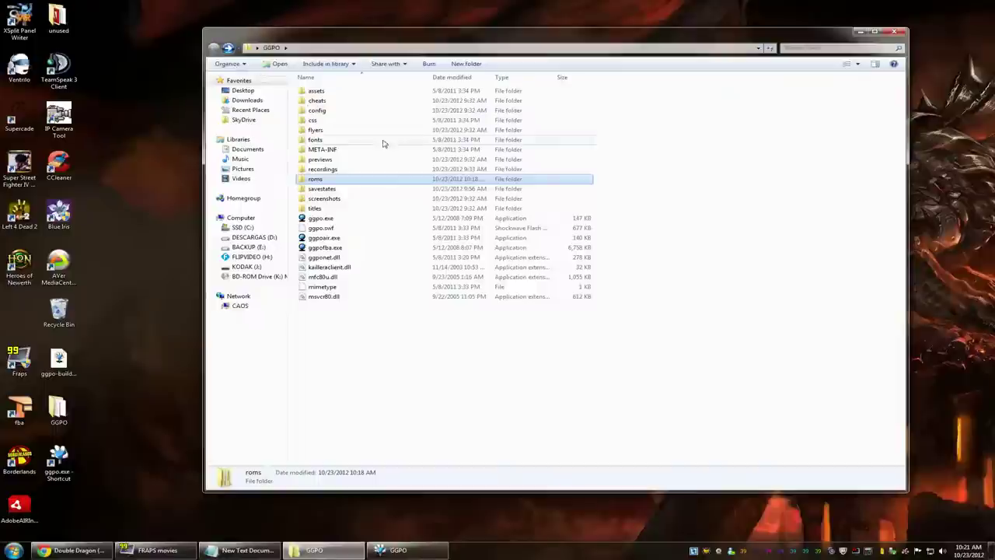